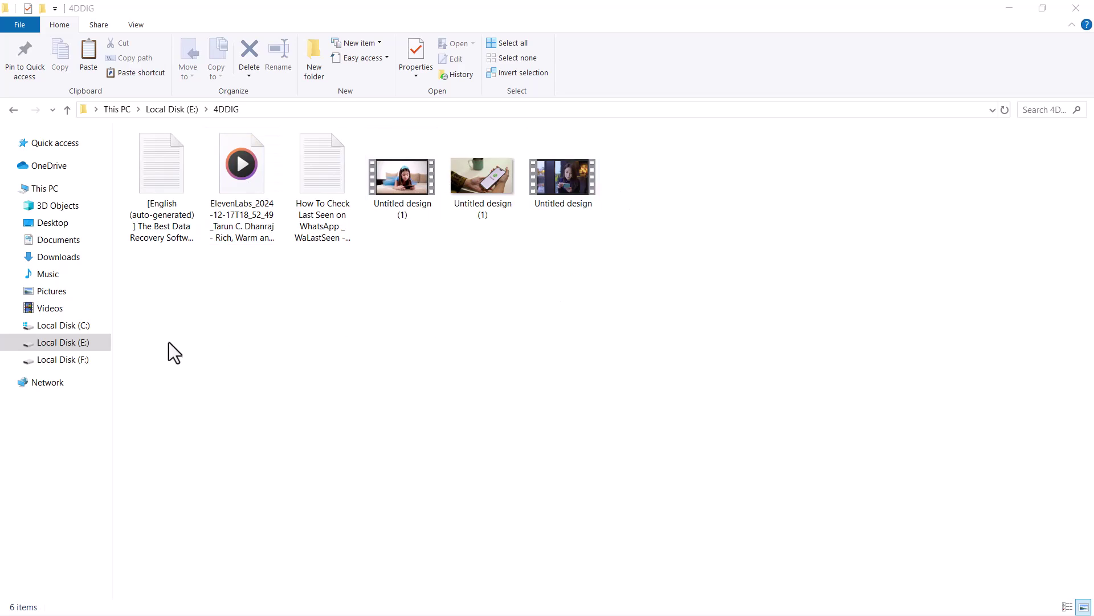
# Delete all six files in the 4DDIG folder on Local Disk (E:) and close File Explorer
pyautogui.moveTo(166, 312); pyautogui.dragTo(595, 174)
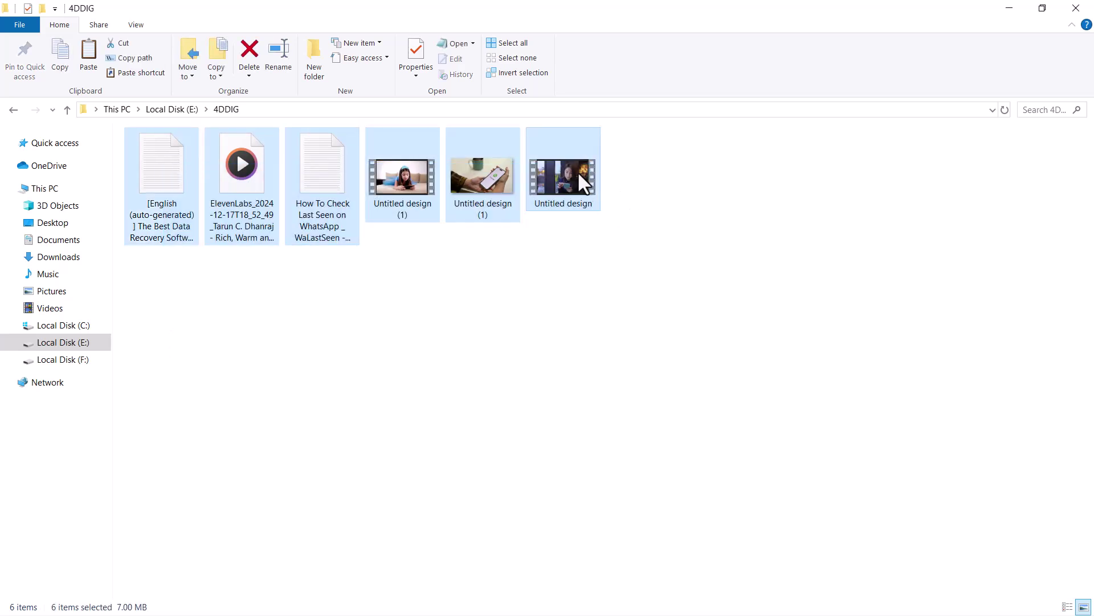
pyautogui.rightClick(577, 171)
pyautogui.click(616, 406)
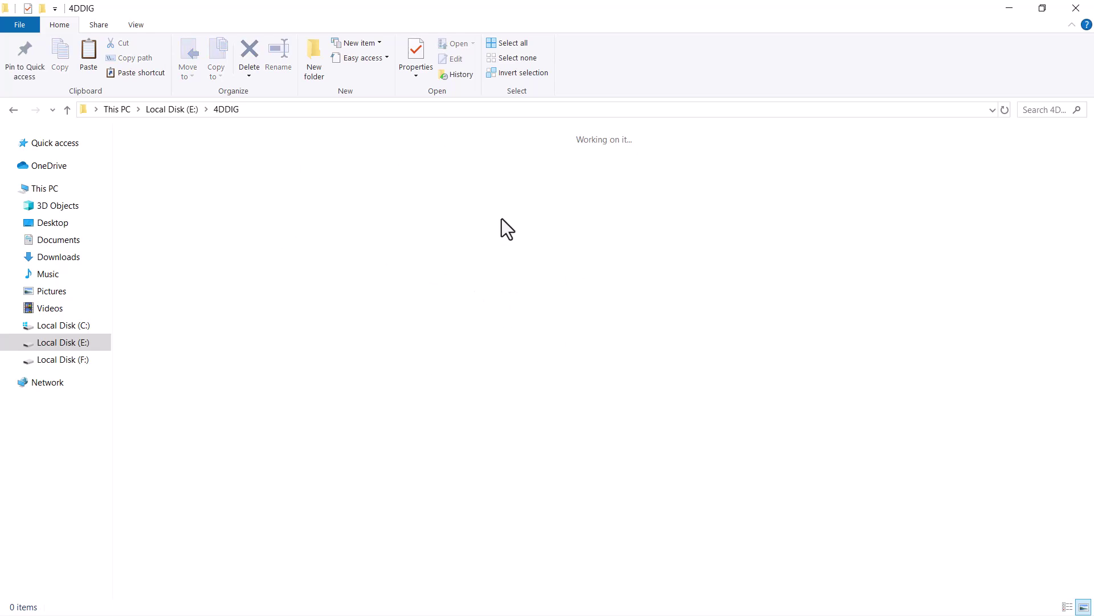
pyautogui.click(1071, 16)
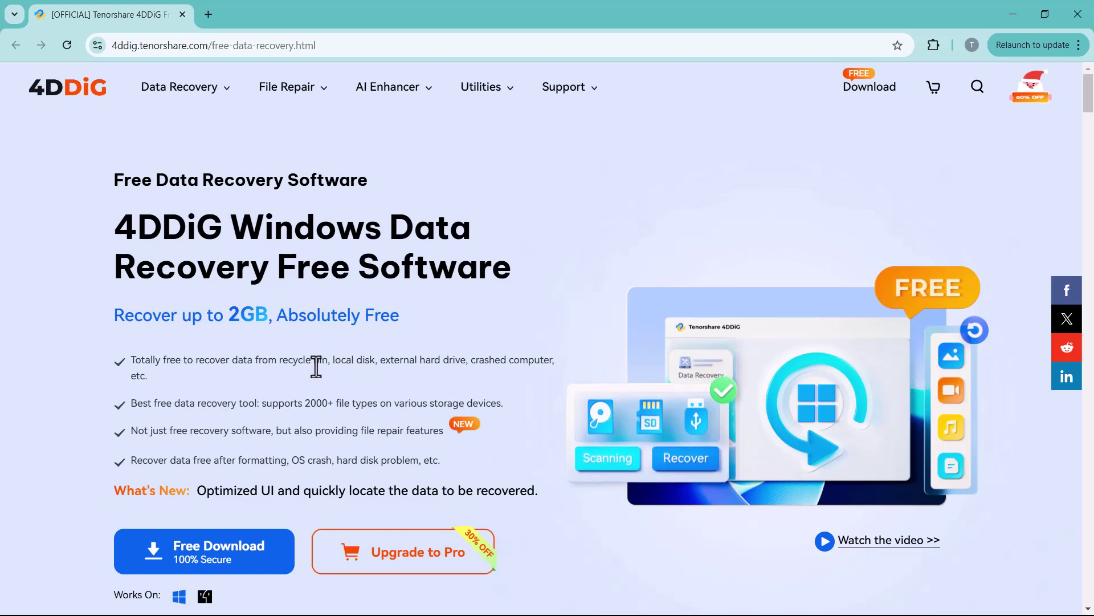
# Read down the 4DDiG free data recovery web page to the Recover 2000+ File Types section
pyautogui.scroll(-4, 317, 368)
pyautogui.scroll(-3, 316, 365)
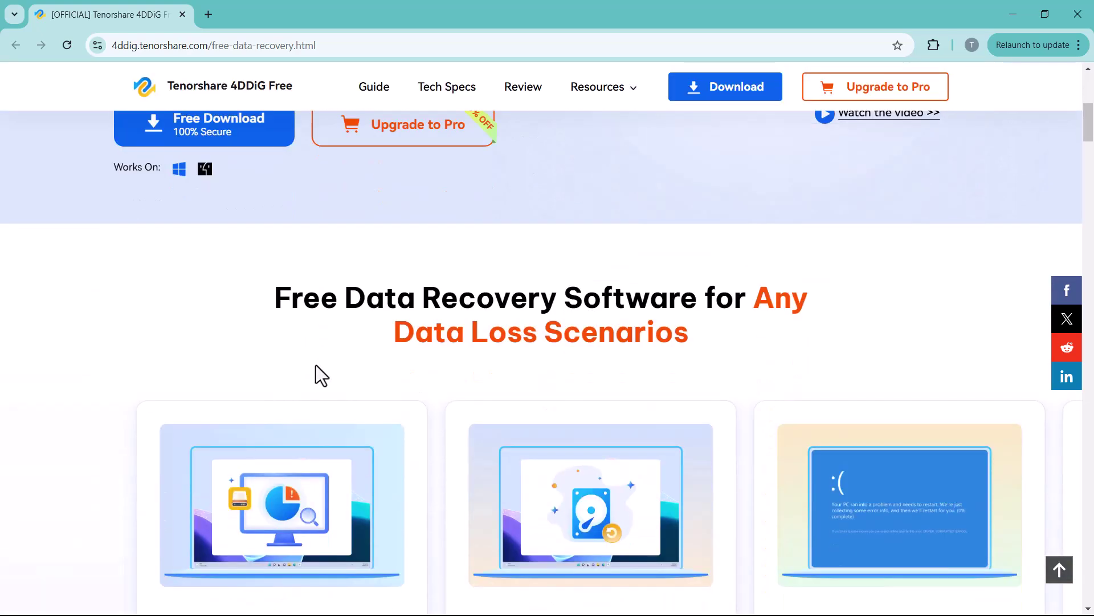
pyautogui.scroll(-4, 315, 364)
pyautogui.scroll(3, 316, 365)
pyautogui.scroll(-1, 316, 365)
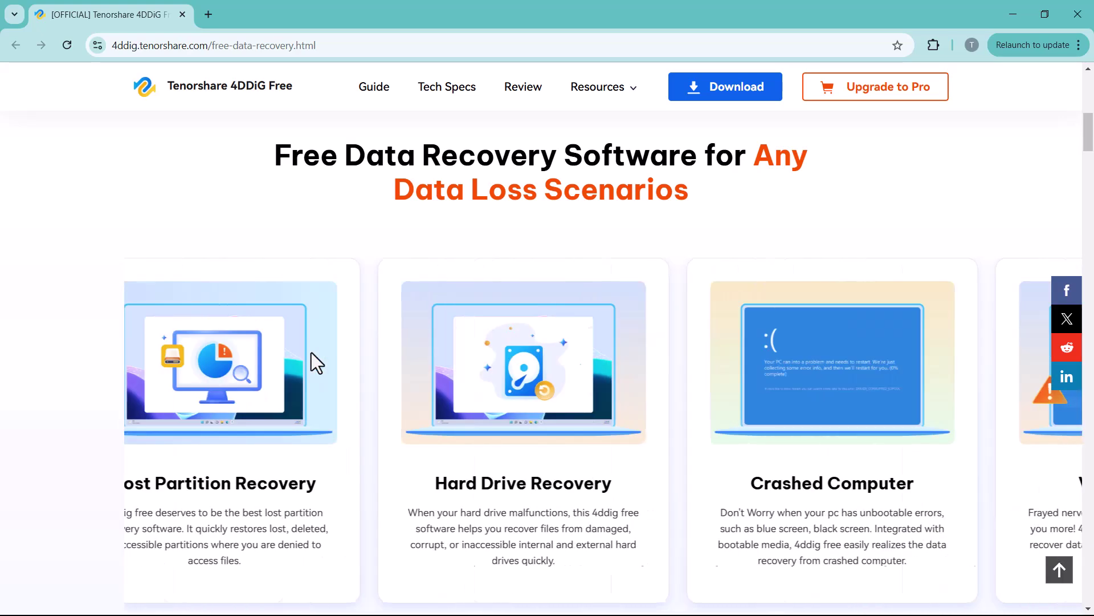
pyautogui.scroll(-5, 311, 353)
pyautogui.scroll(-4, 311, 351)
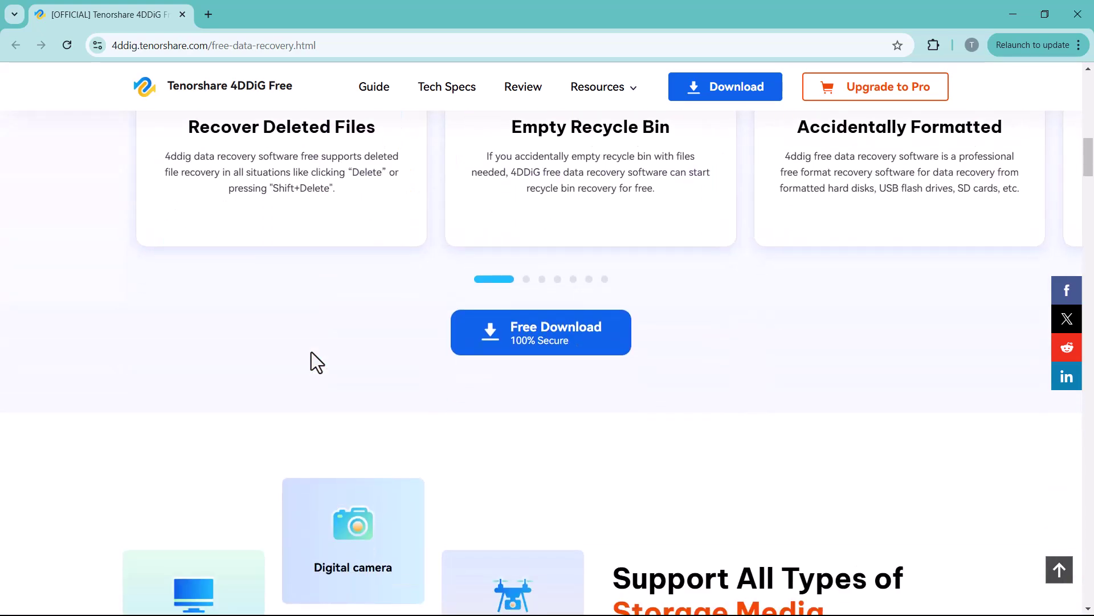
pyautogui.scroll(-2, 311, 351)
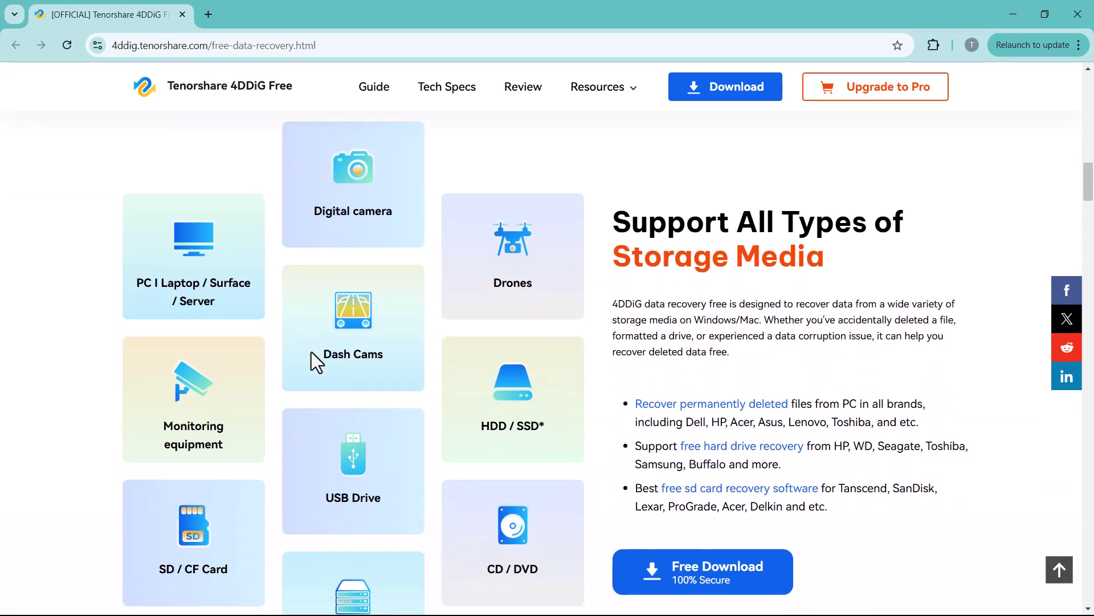
pyautogui.scroll(-11, 312, 351)
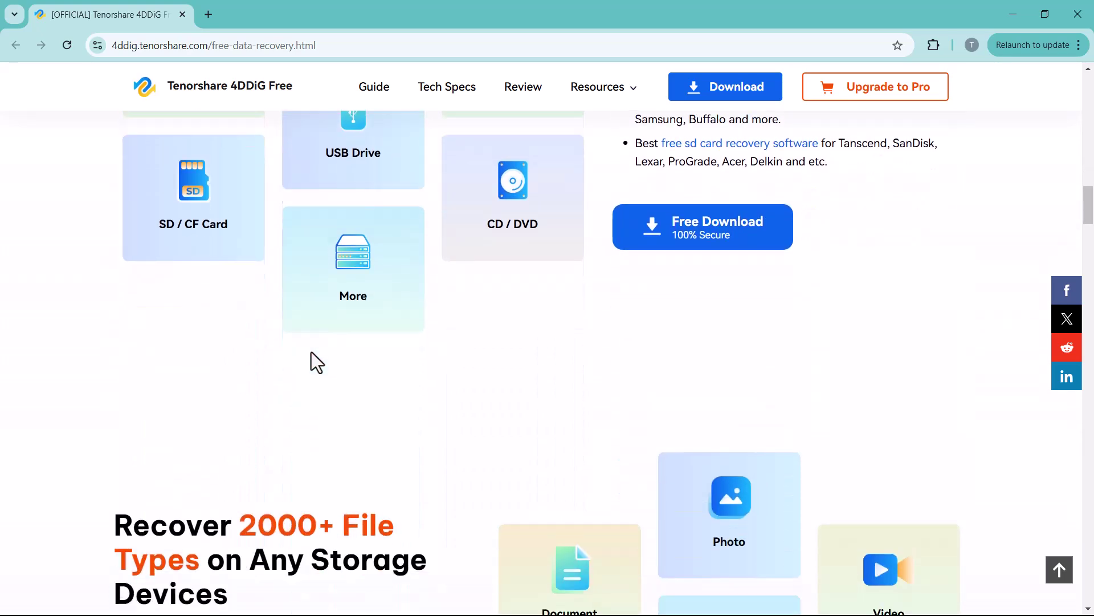
pyautogui.scroll(2, 311, 363)
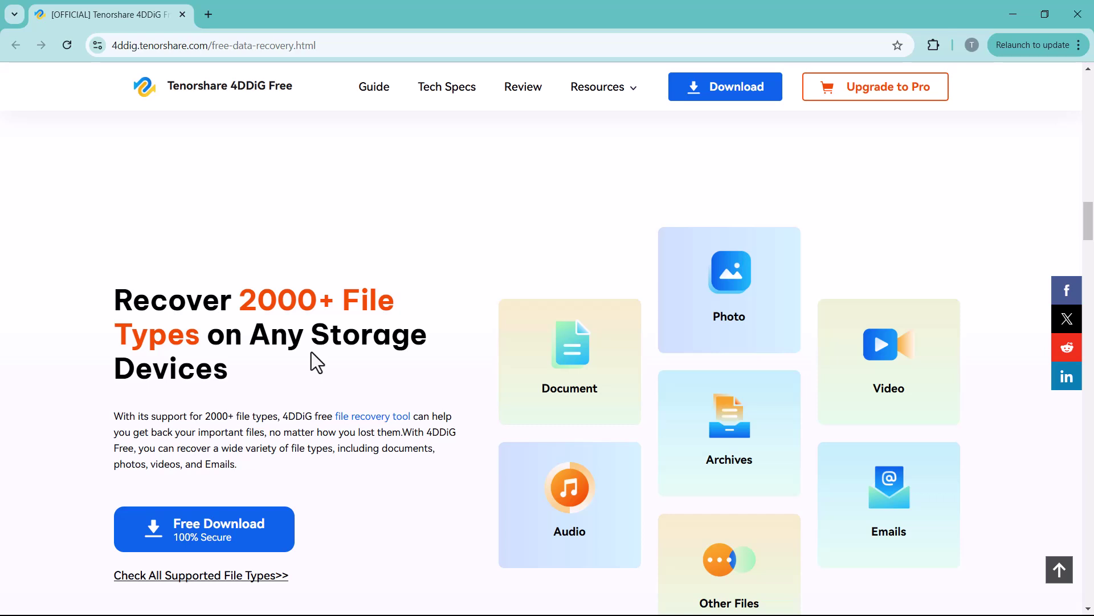
pyautogui.scroll(-1, 312, 352)
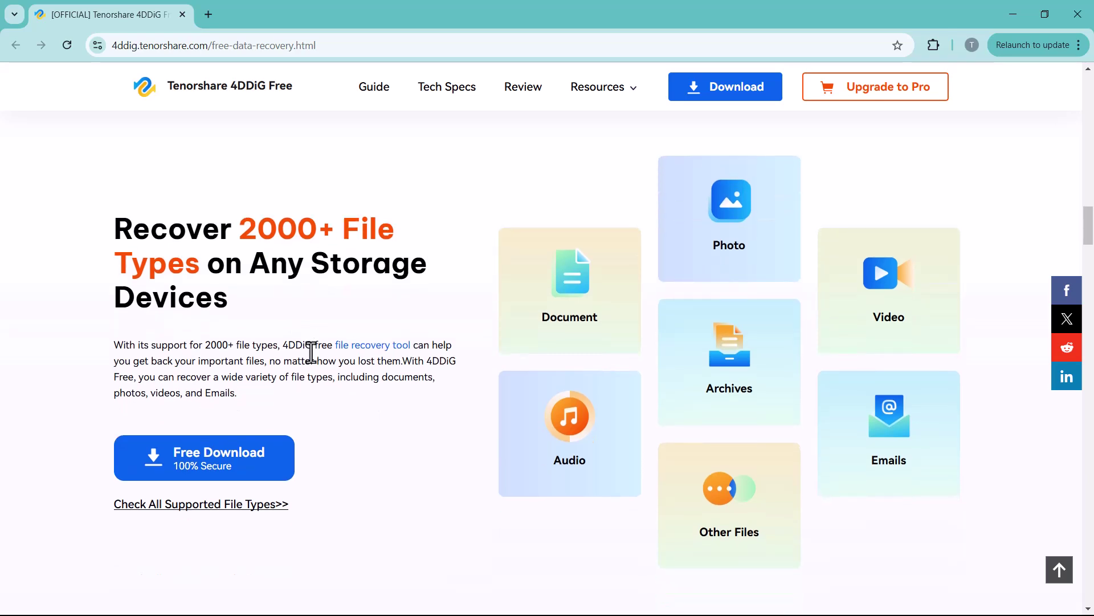
pyautogui.scroll(-9, 312, 353)
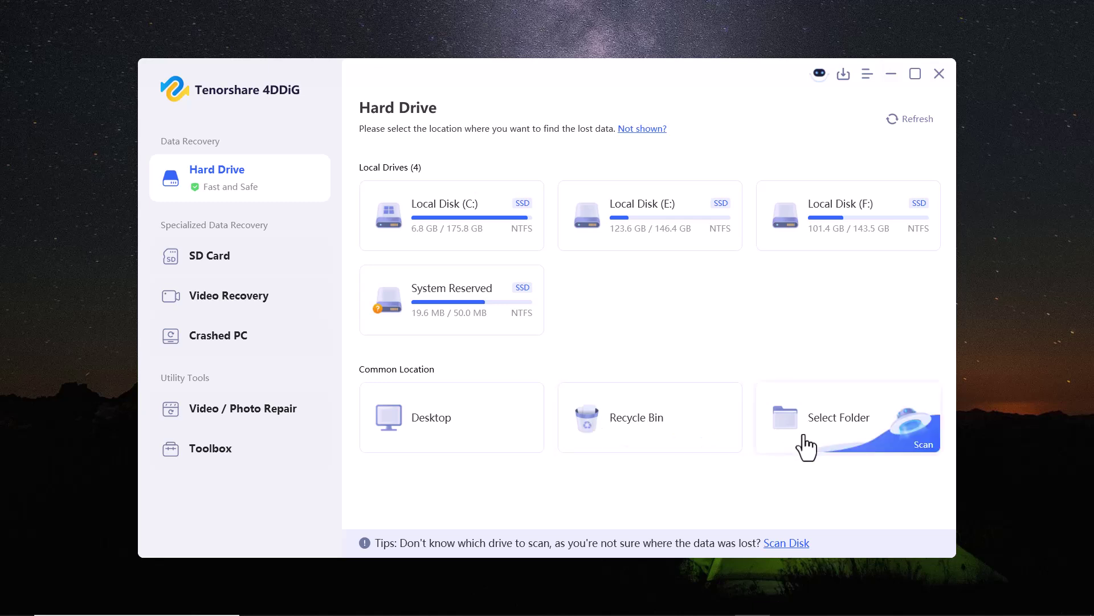
# Switch 4DDiG to SD Card recovery, which reports no SD card connected
pyautogui.click(211, 260)
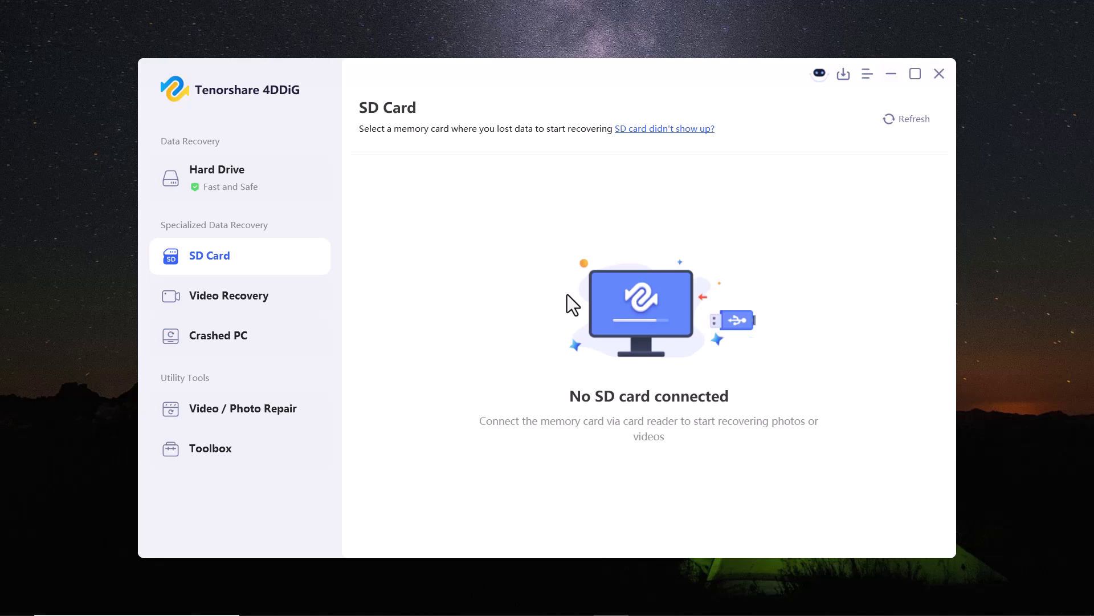
# Look through the Video Recovery and Crashed PC pages, ending on Video / Photo Repair
pyautogui.click(236, 308)
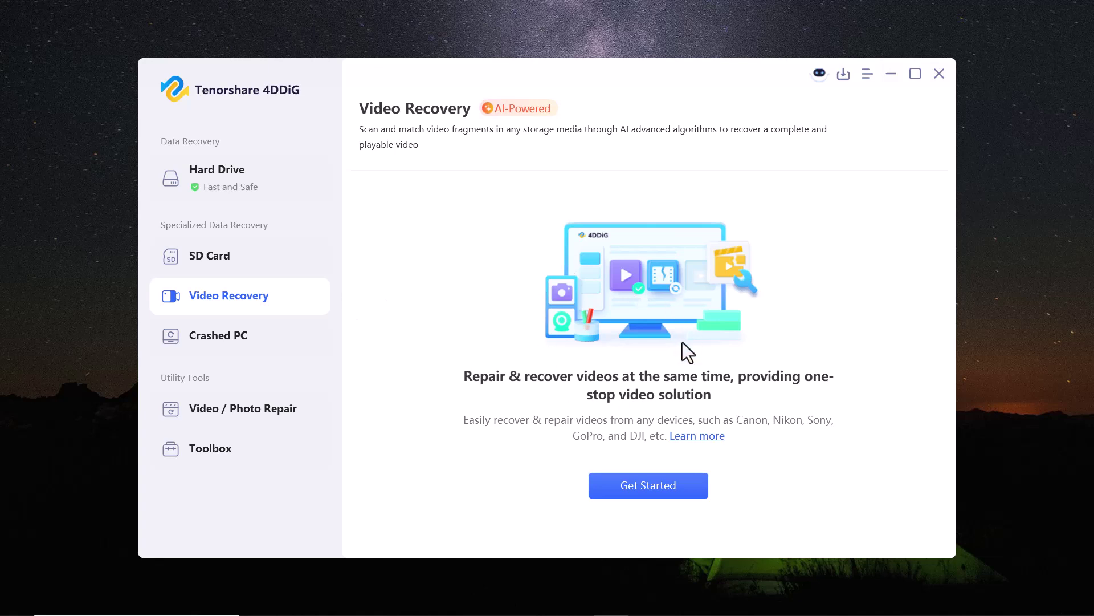
pyautogui.click(199, 340)
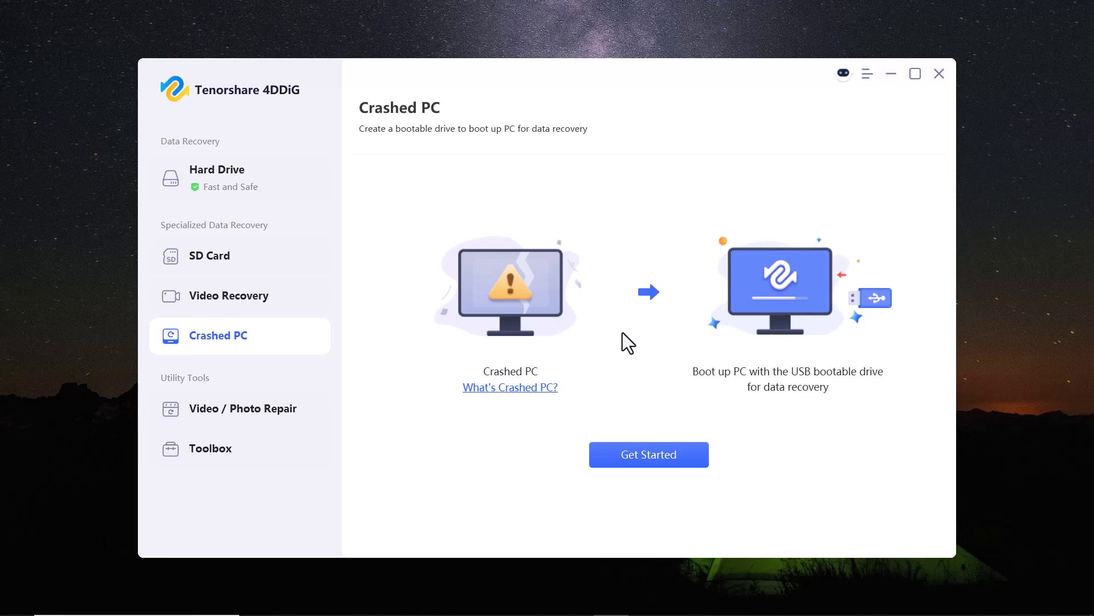
pyautogui.click(202, 406)
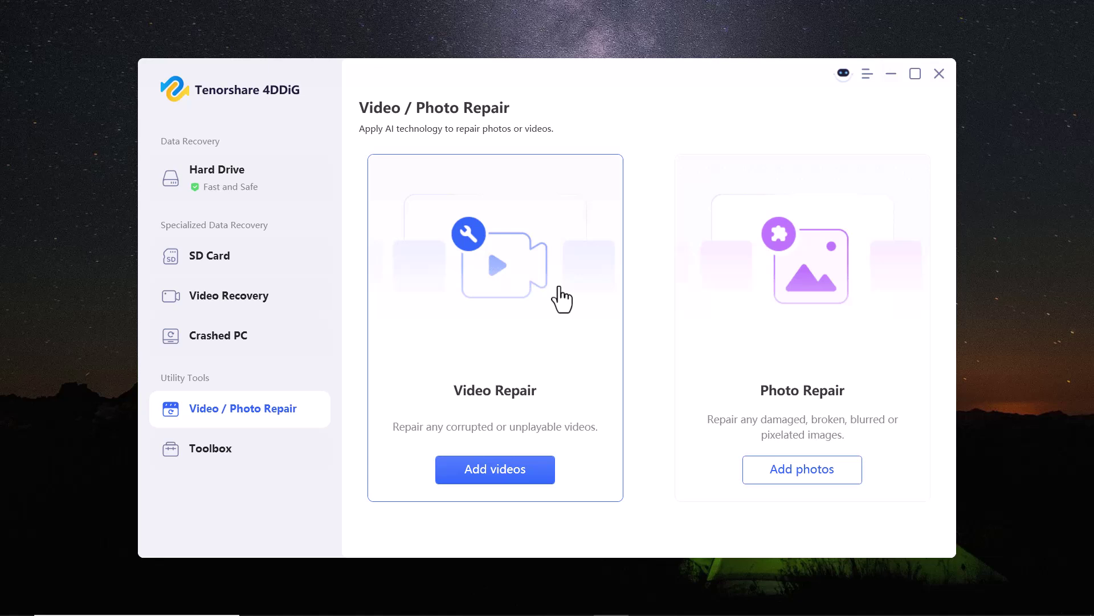
# Review the Toolbox utility tools, then go back to the Hard Drive locations list
pyautogui.click(256, 451)
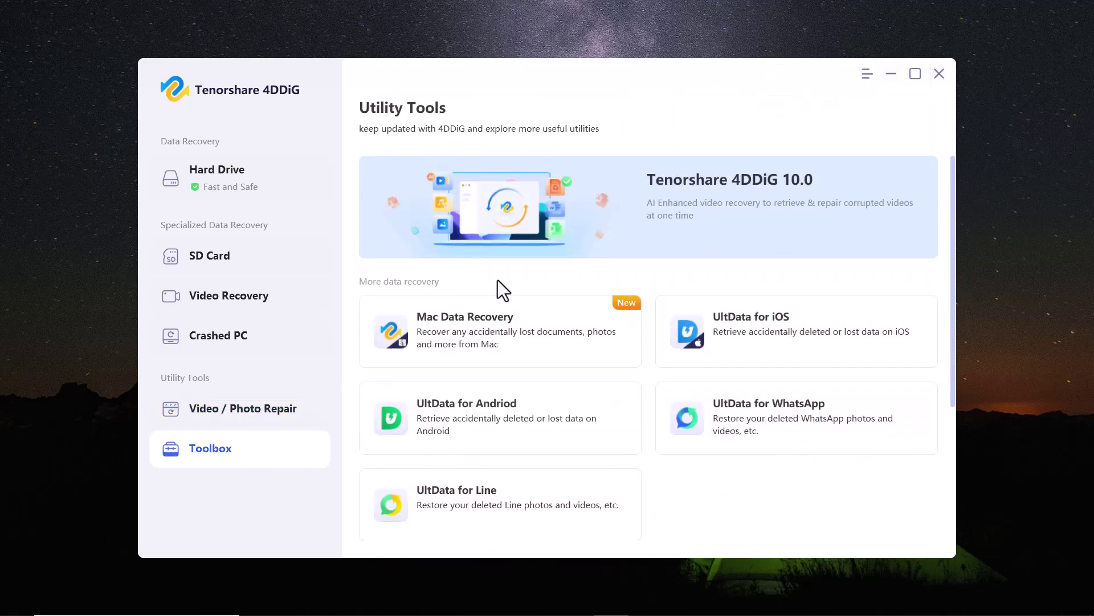
pyautogui.click(272, 186)
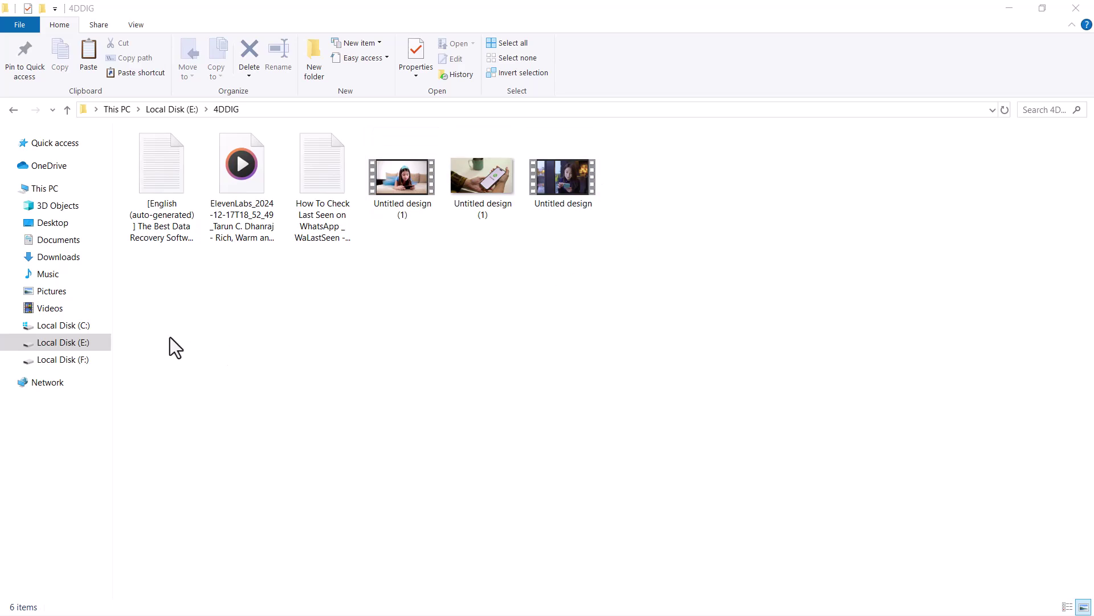
# Delete the six files from the E: drive's 4DDIG folder and close File Explorer
pyautogui.moveTo(165, 314); pyautogui.dragTo(587, 167)
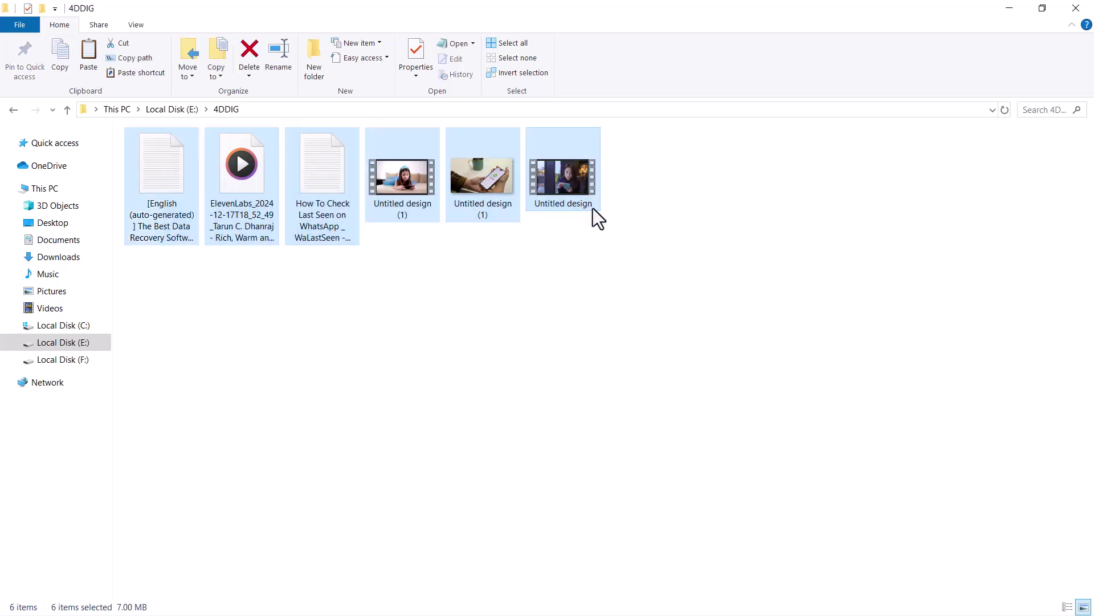
pyautogui.rightClick(606, 411)
pyautogui.click(620, 408)
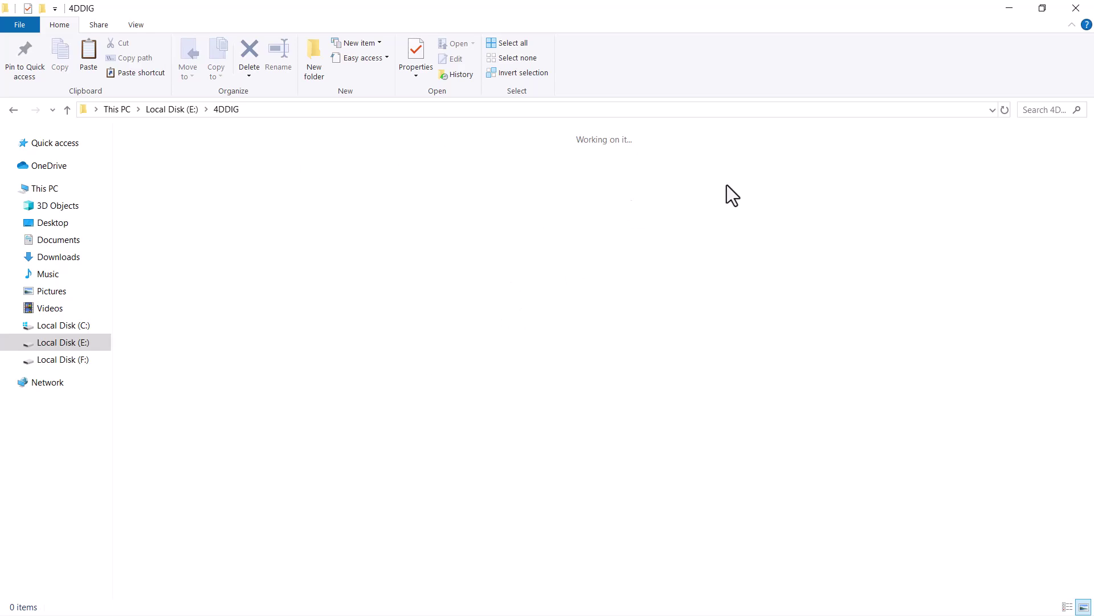
pyautogui.click(1071, 15)
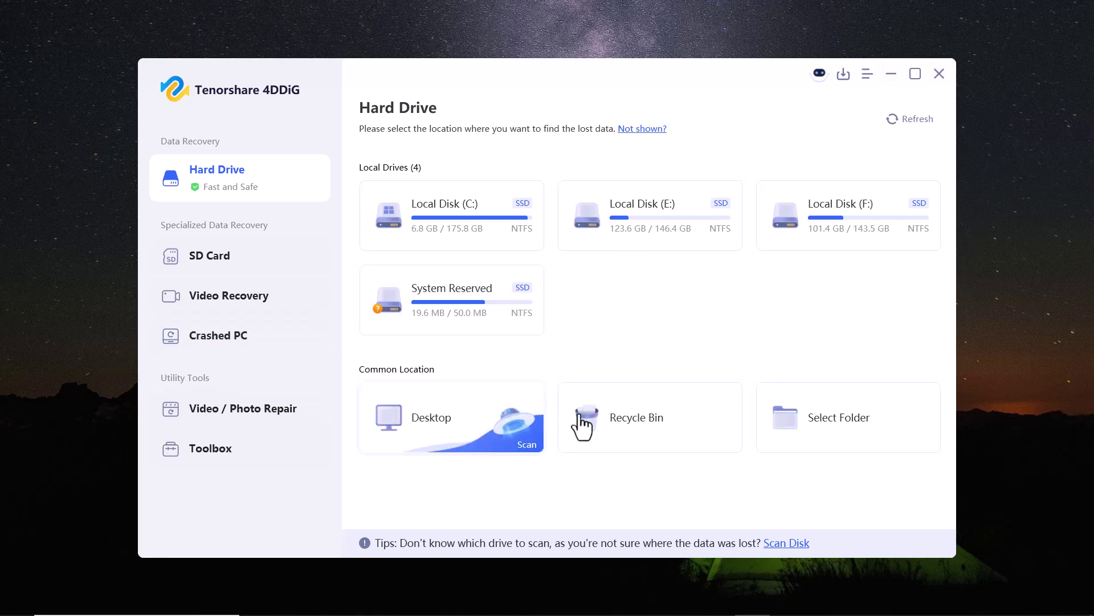
# Choose the 4DDIG folder on Local Disk (E:) as the folder to scan
pyautogui.click(815, 424)
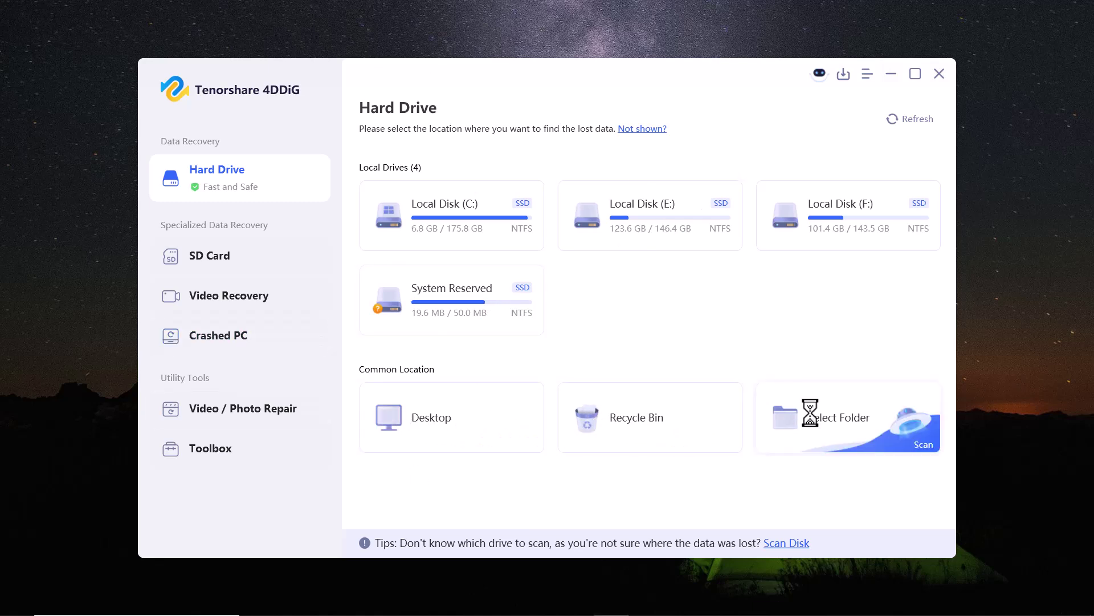
pyautogui.click(330, 177)
pyautogui.doubleClick(330, 177)
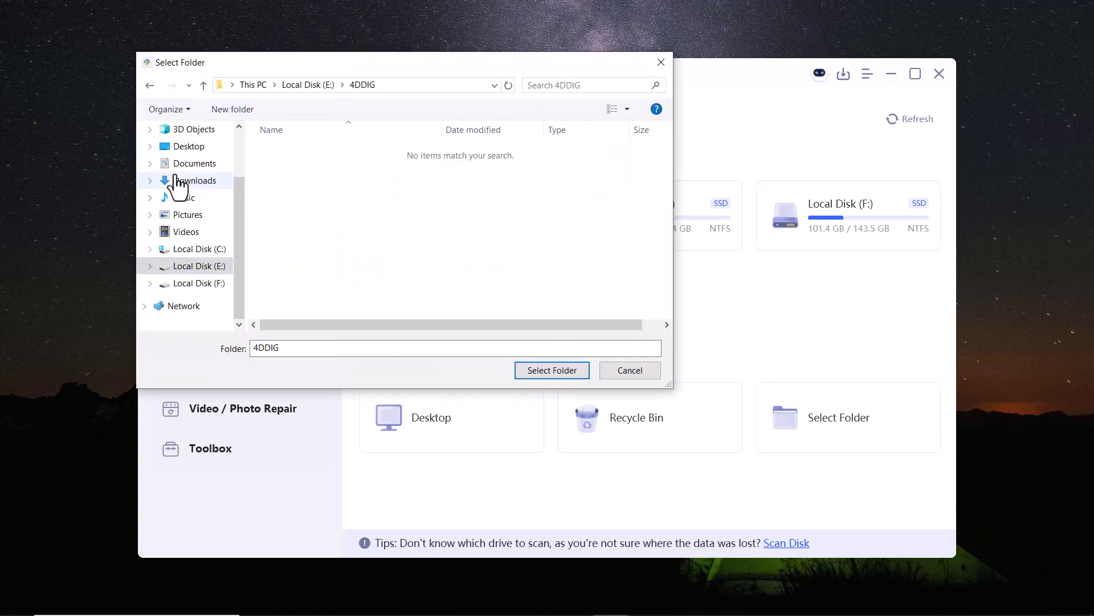
pyautogui.click(203, 89)
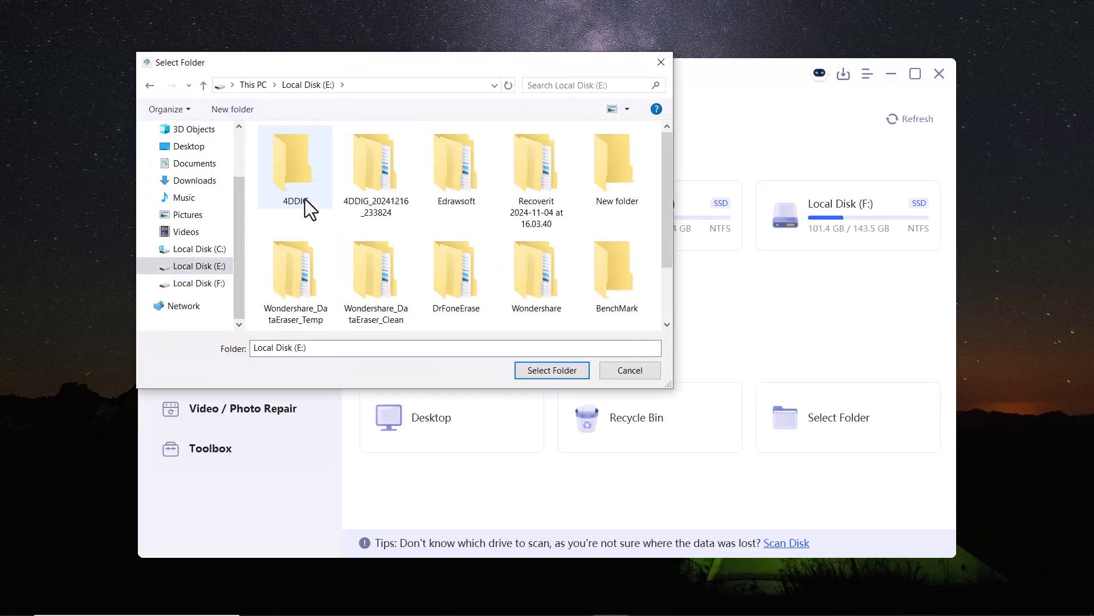
pyautogui.click(306, 199)
pyautogui.click(562, 373)
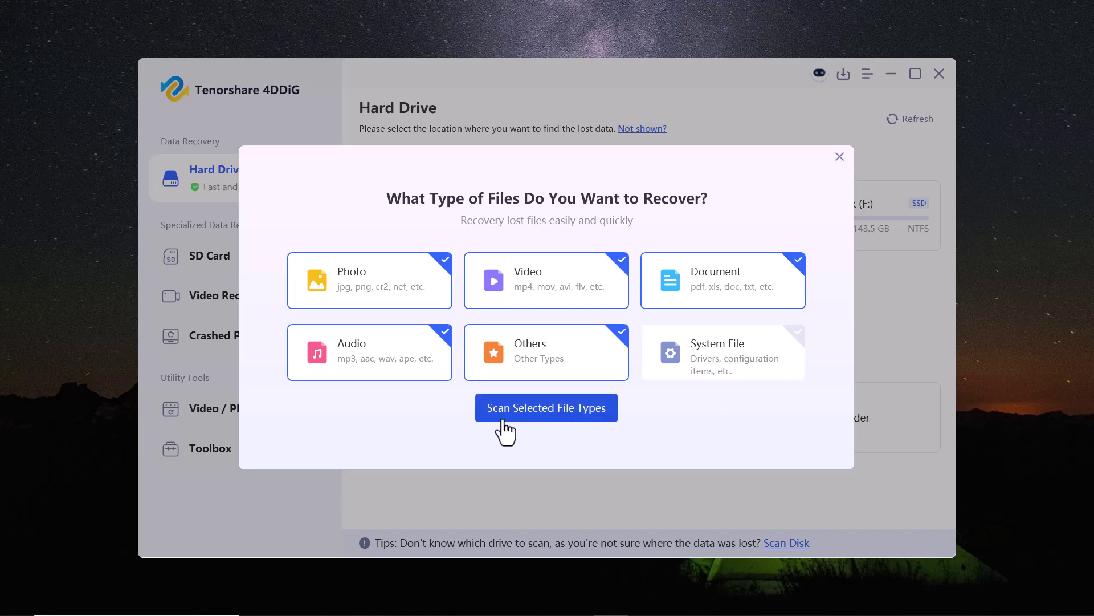
# Run the quick scan for the ticked file types, finding 27074 files (32.84 GB)
pyautogui.click(560, 428)
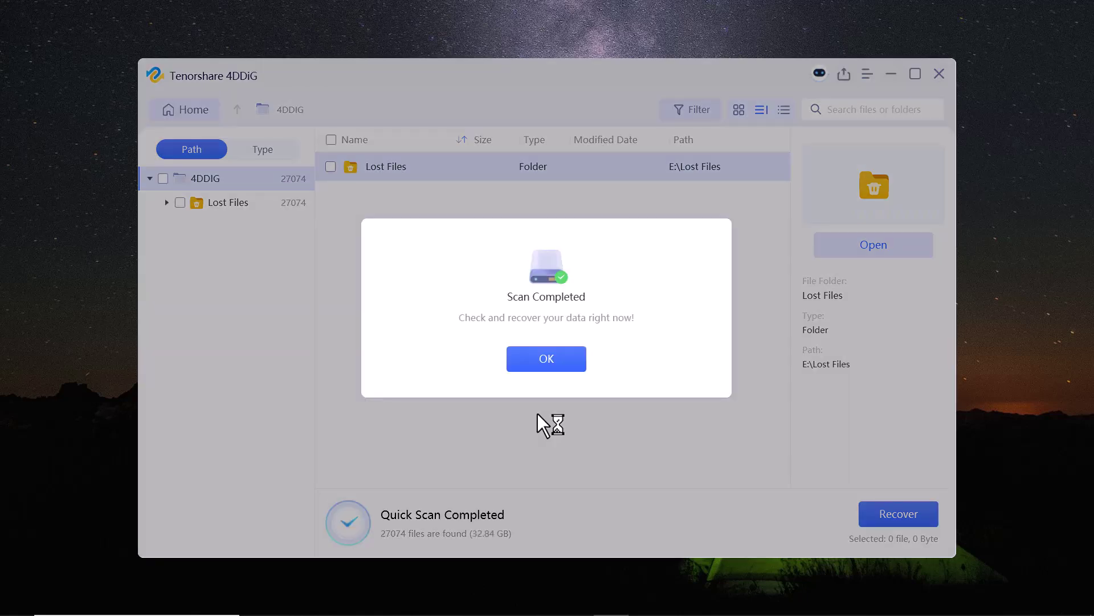
# Dismiss the scan notice and open the six lost files in Lost Files' 4DDIG folder
pyautogui.click(520, 368)
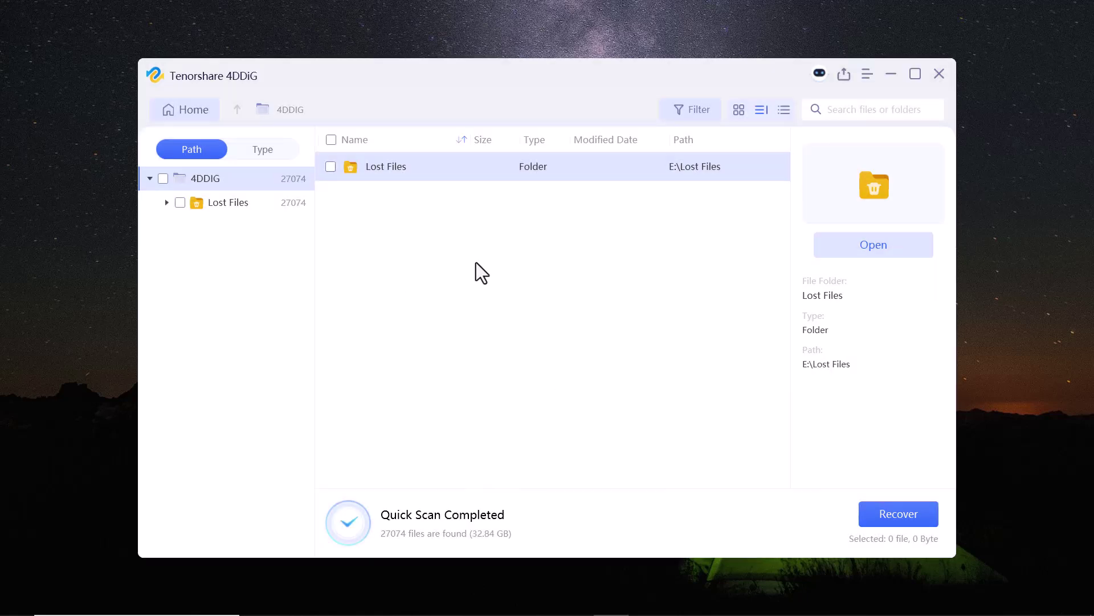
pyautogui.click(224, 205)
pyautogui.click(235, 183)
pyautogui.doubleClick(458, 174)
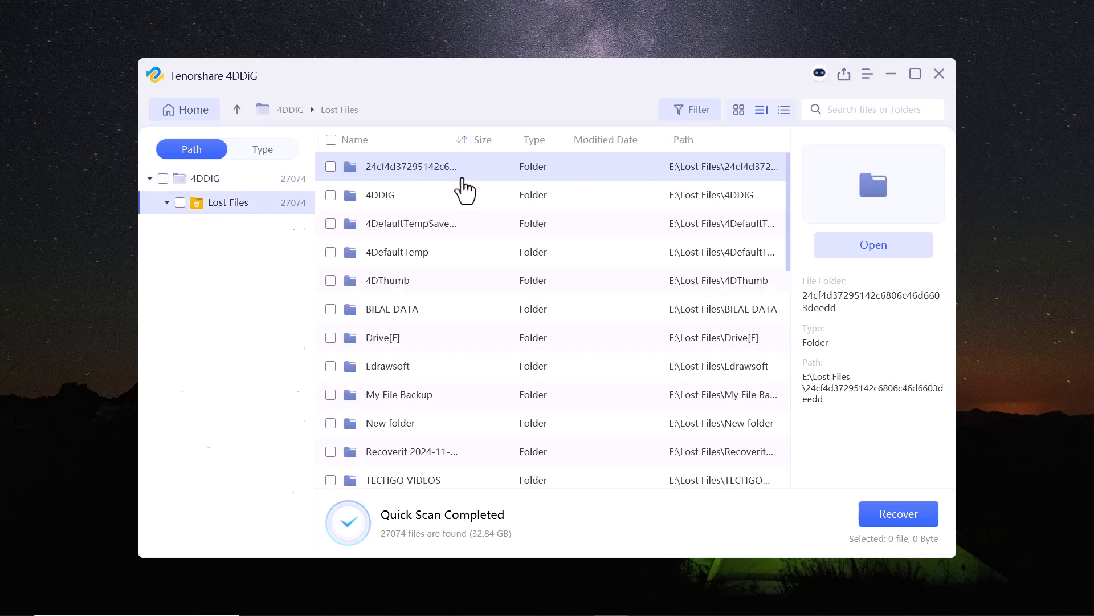
pyautogui.scroll(-3, 411, 374)
pyautogui.scroll(-5, 408, 376)
pyautogui.scroll(10, 399, 285)
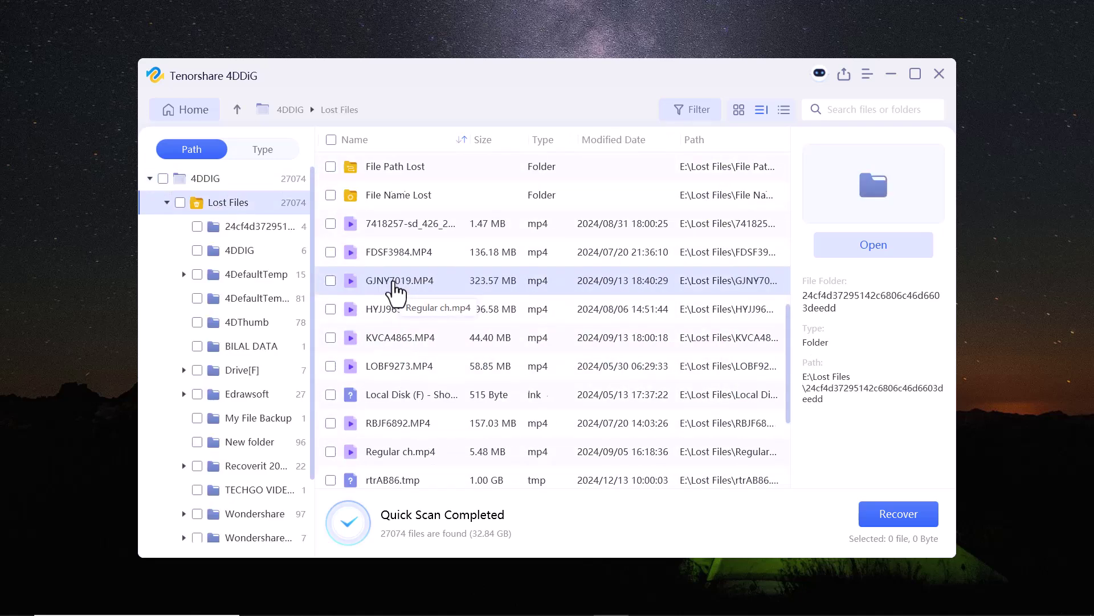
pyautogui.click(255, 256)
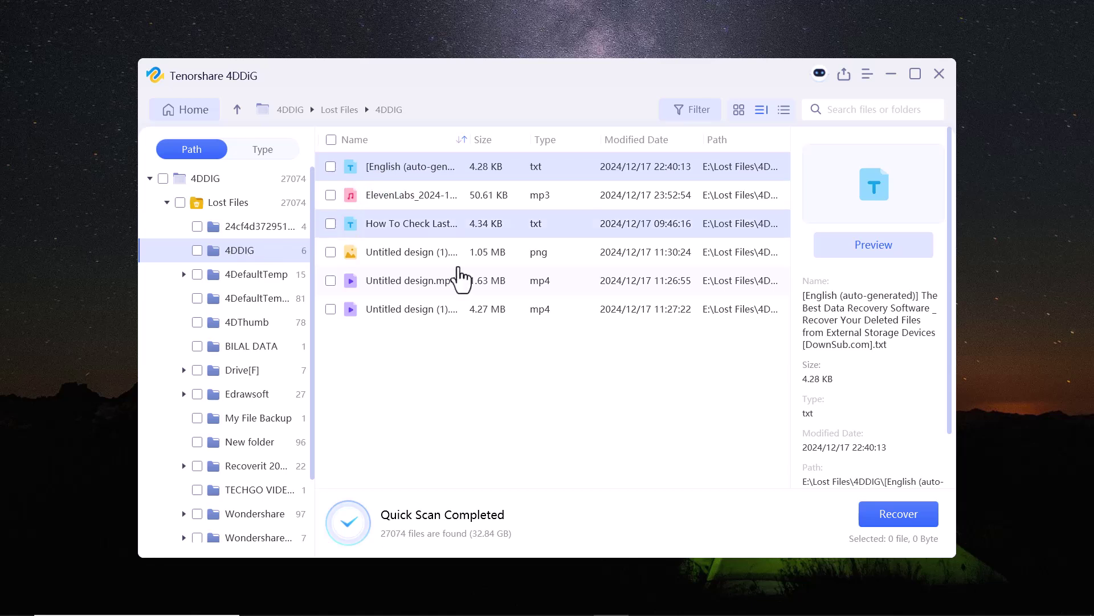
# Check the text, transcript and audio files' details, then preview Untitled design.mp4
pyautogui.click(398, 231)
pyautogui.click(406, 171)
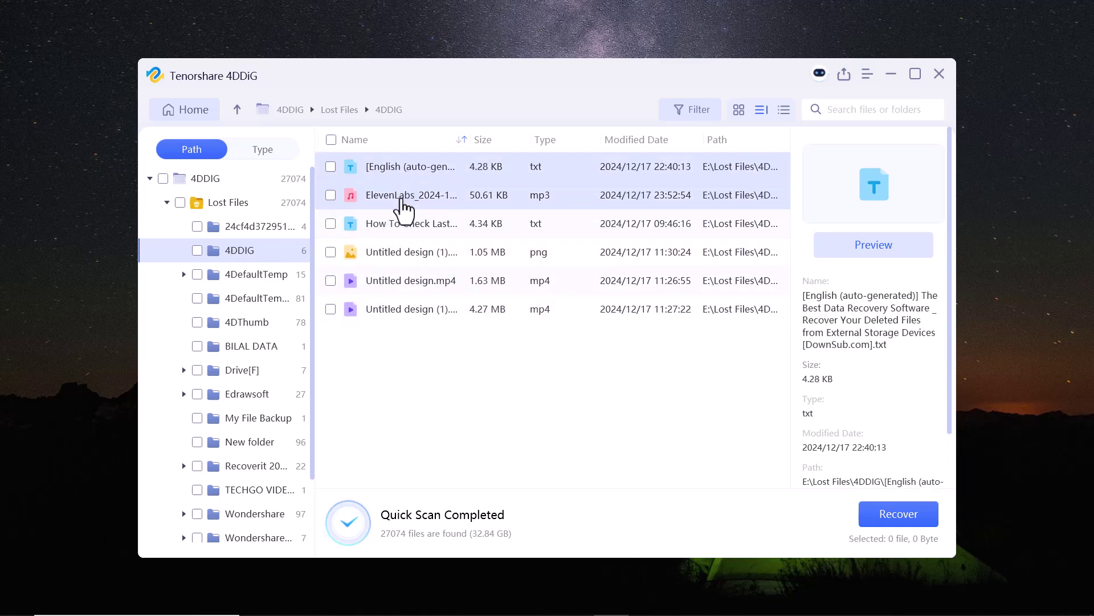
pyautogui.click(400, 197)
pyautogui.click(409, 283)
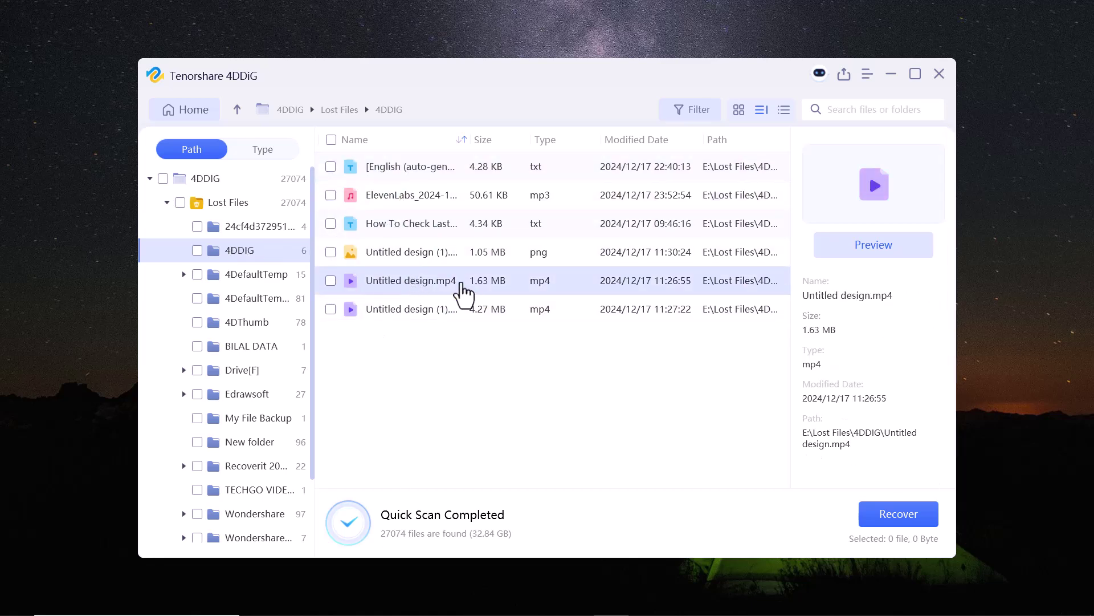
pyautogui.click(864, 246)
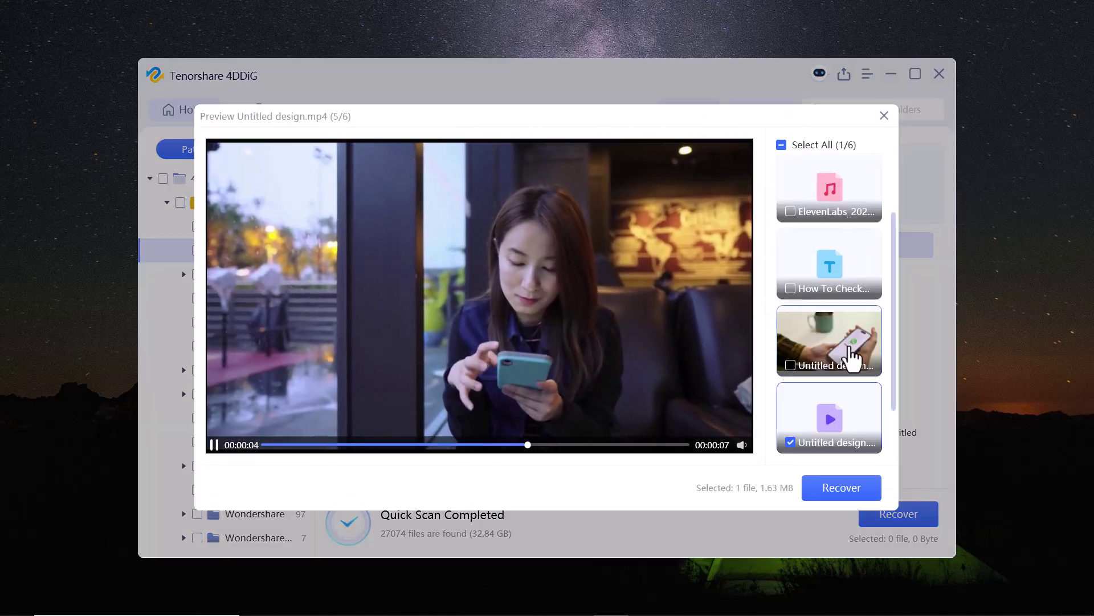
# Preview the Untitled design (1).png image, ElevenLabs audio and English transcript, then close the preview
pyautogui.click(843, 364)
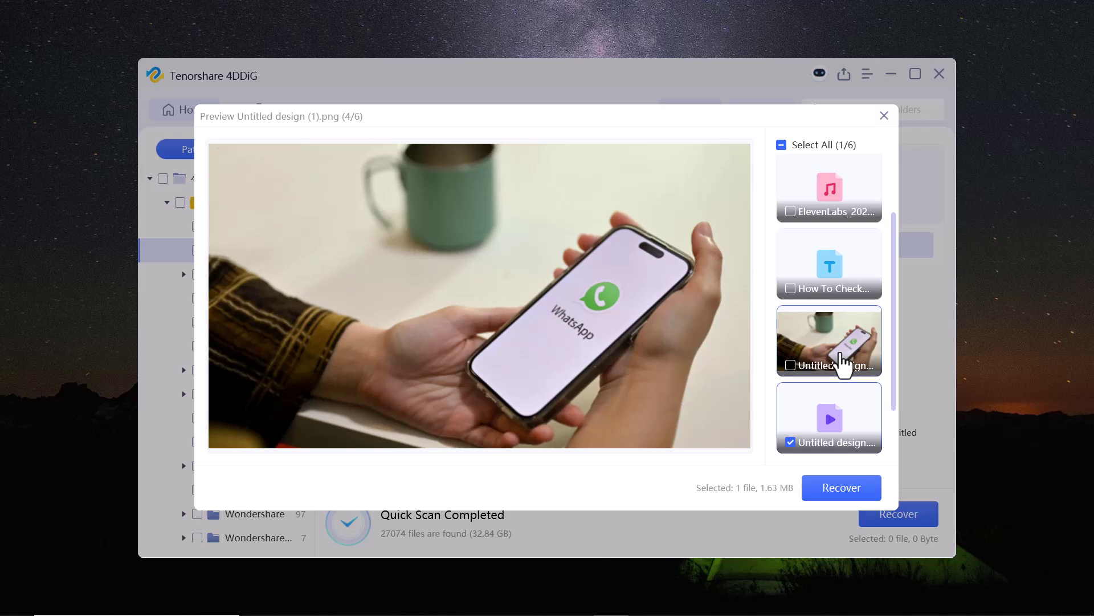
pyautogui.click(835, 420)
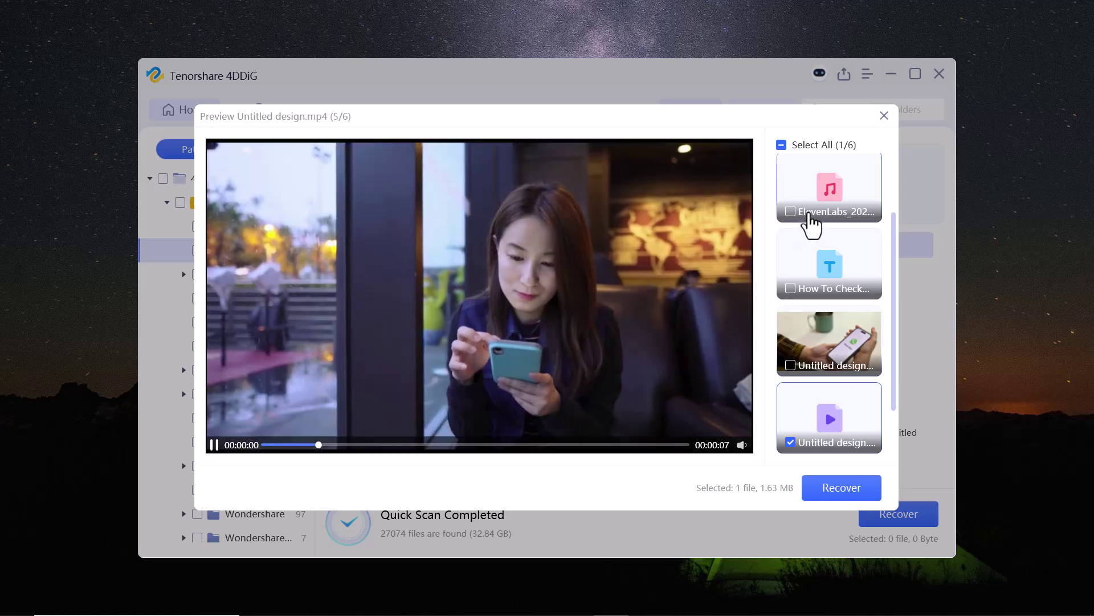
pyautogui.click(810, 226)
pyautogui.scroll(1, 787, 279)
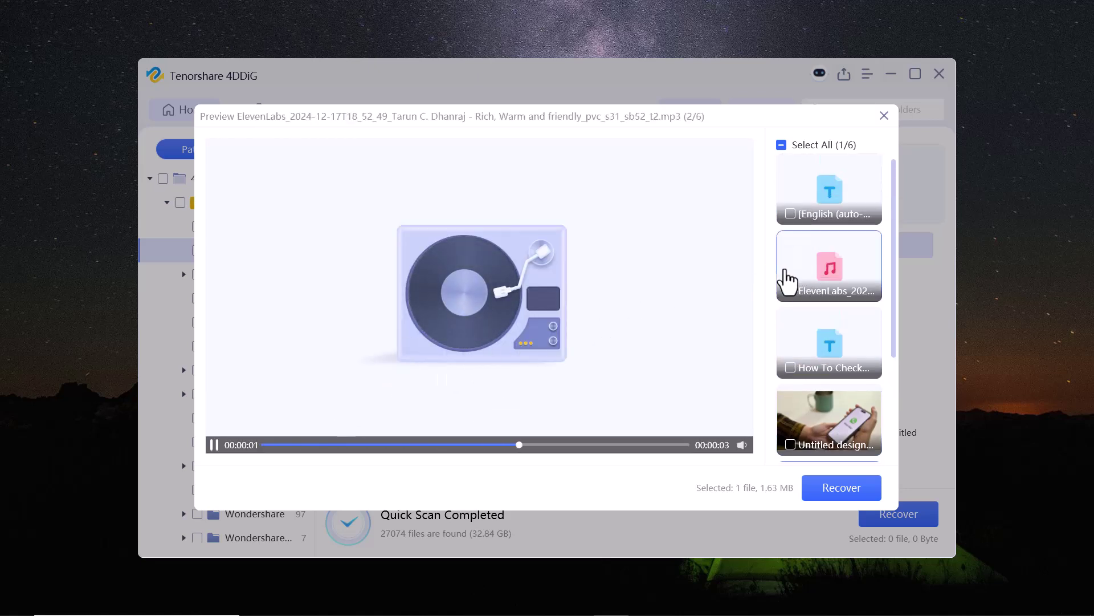
pyautogui.click(821, 220)
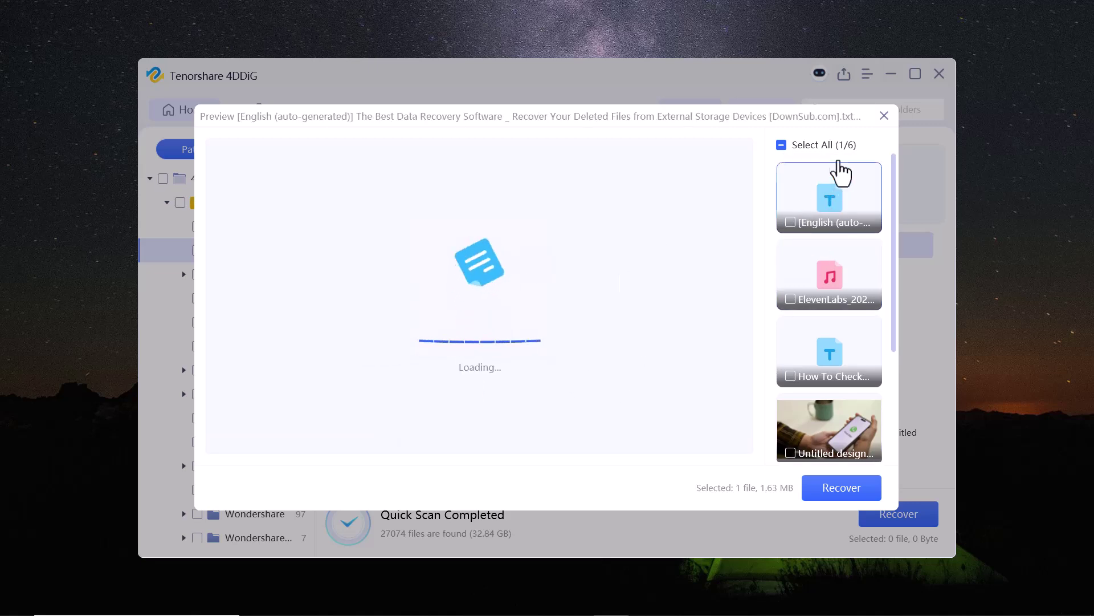
pyautogui.click(884, 116)
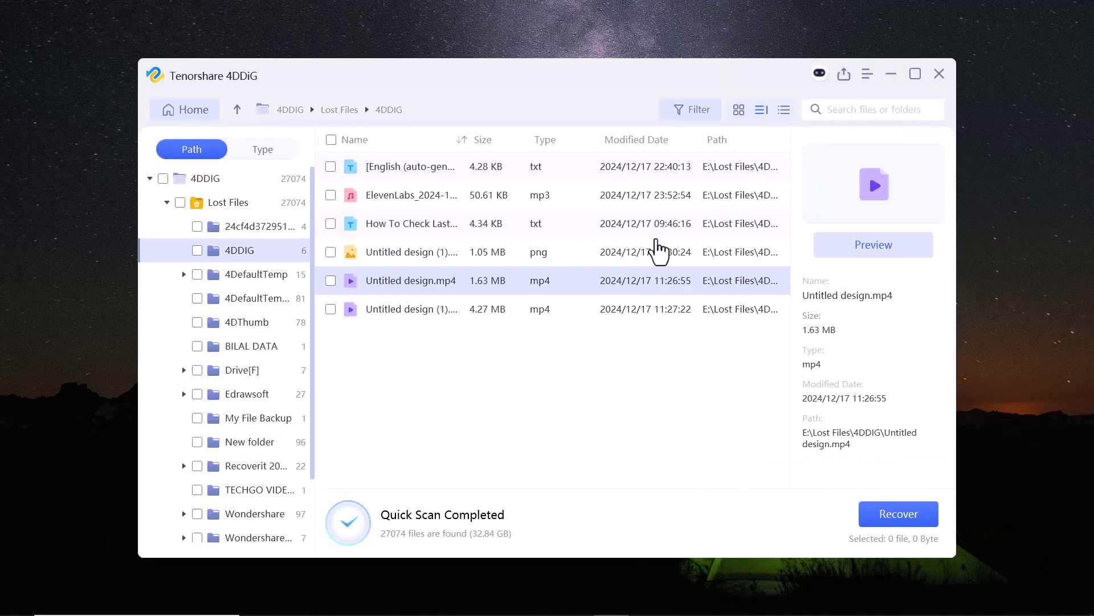
# Select all six files and recover them (7.00 MB) to Local Disk (F:)
pyautogui.click(331, 140)
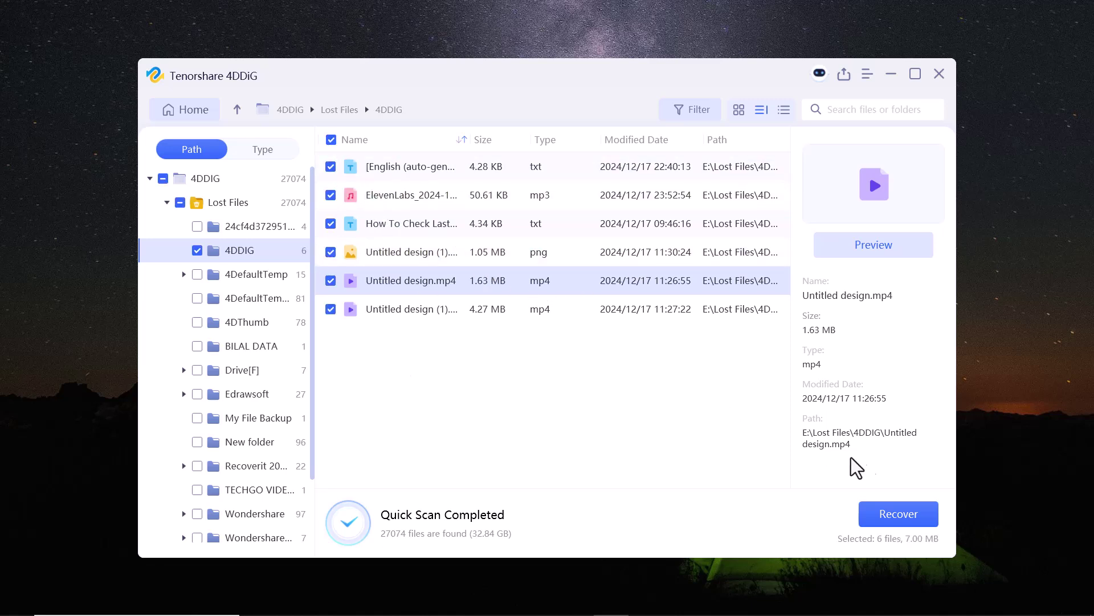
pyautogui.click(898, 516)
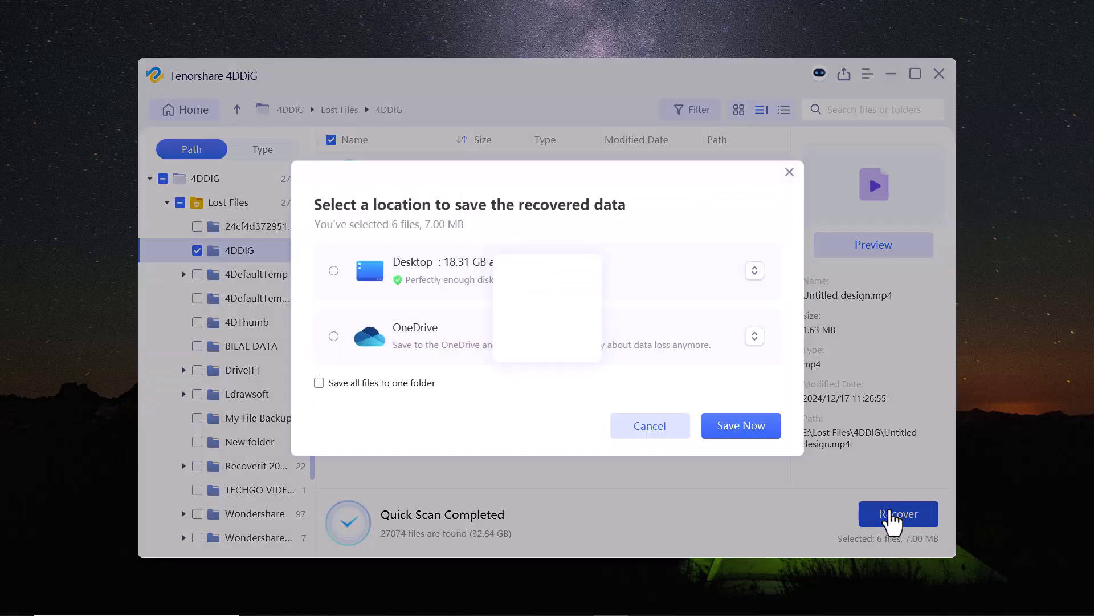
pyautogui.click(738, 427)
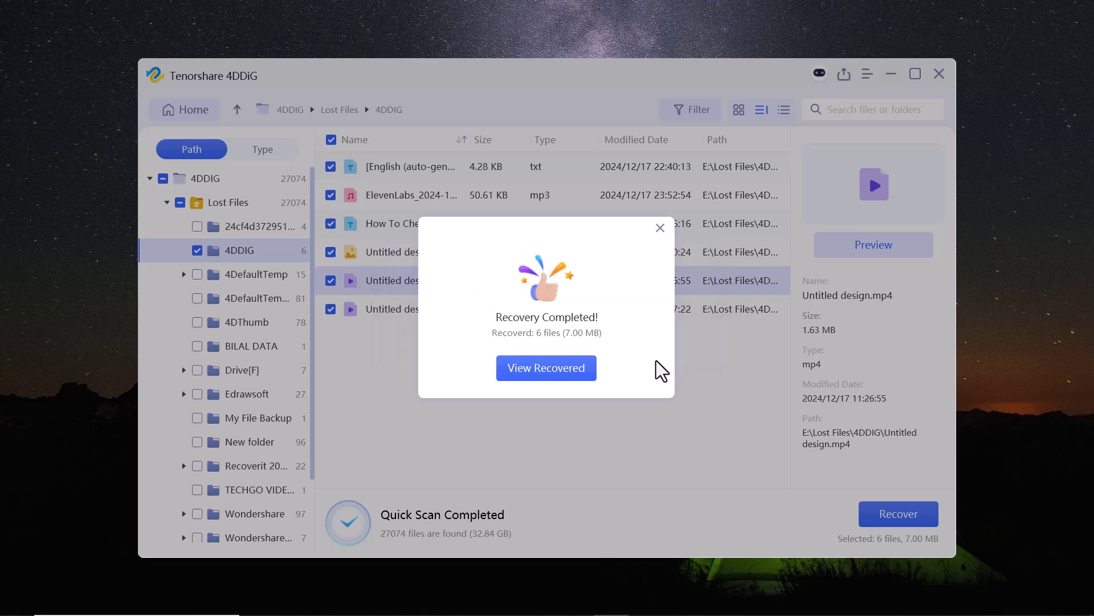
pyautogui.press('Return')
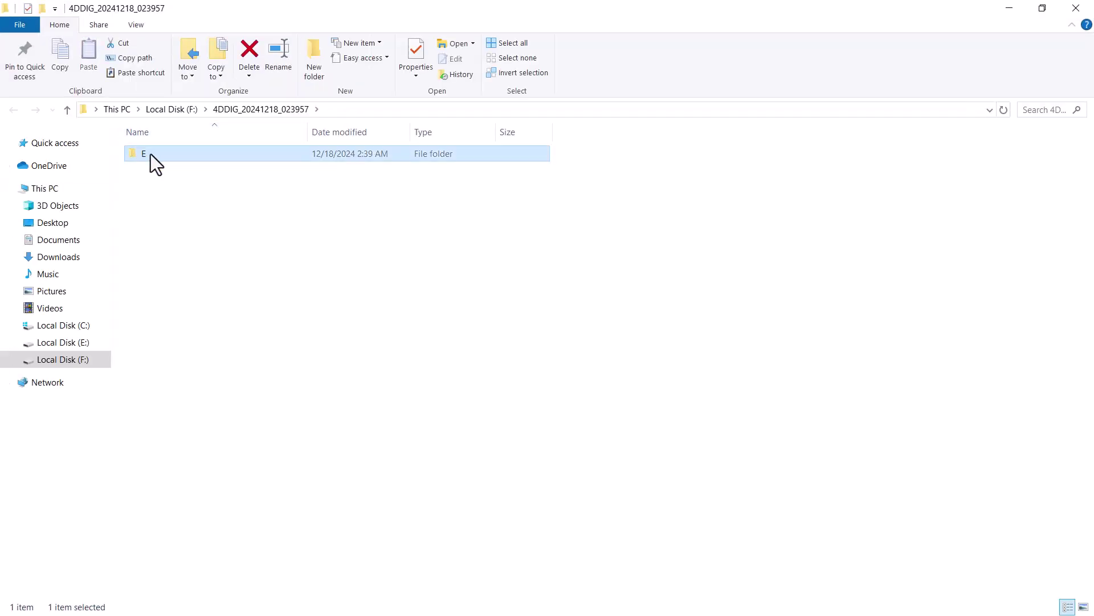
# Open the recovered E > Lost Files > 4DDIG folder and display it as Large icons
pyautogui.doubleClick(149, 154)
pyautogui.doubleClick(184, 159)
pyautogui.doubleClick(202, 155)
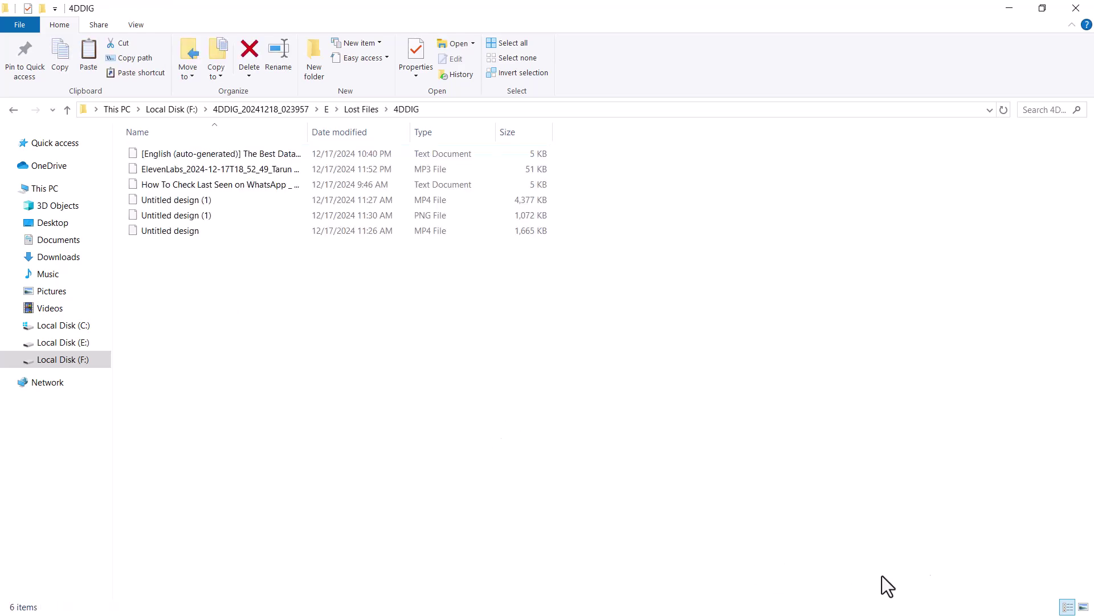
pyautogui.click(1084, 607)
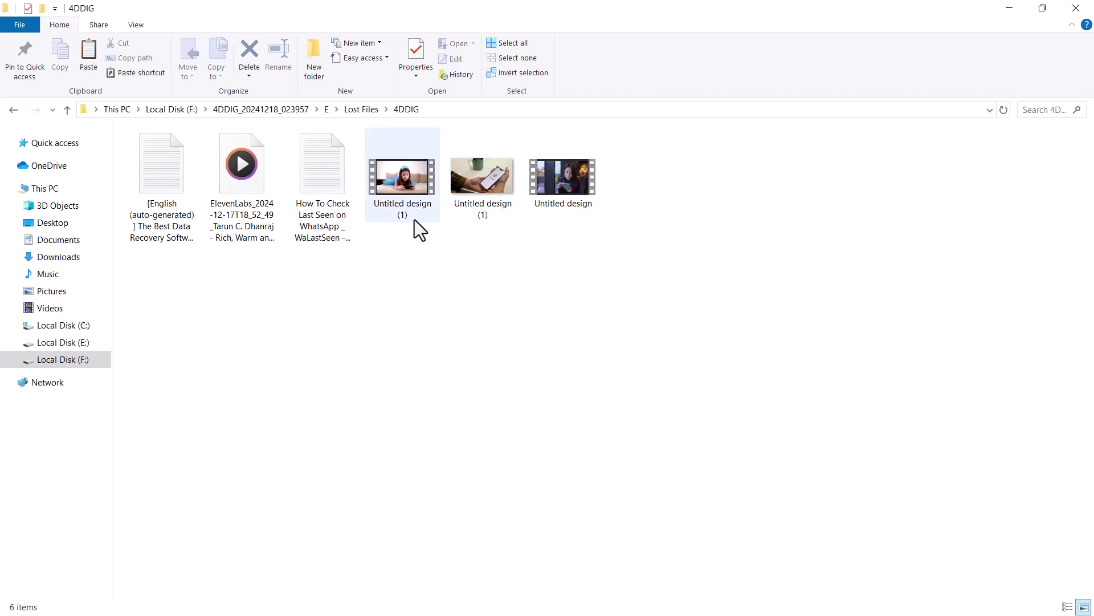
# Open the recovered Untitled design (1) image in Paint to verify it, then close it
pyautogui.click(466, 194)
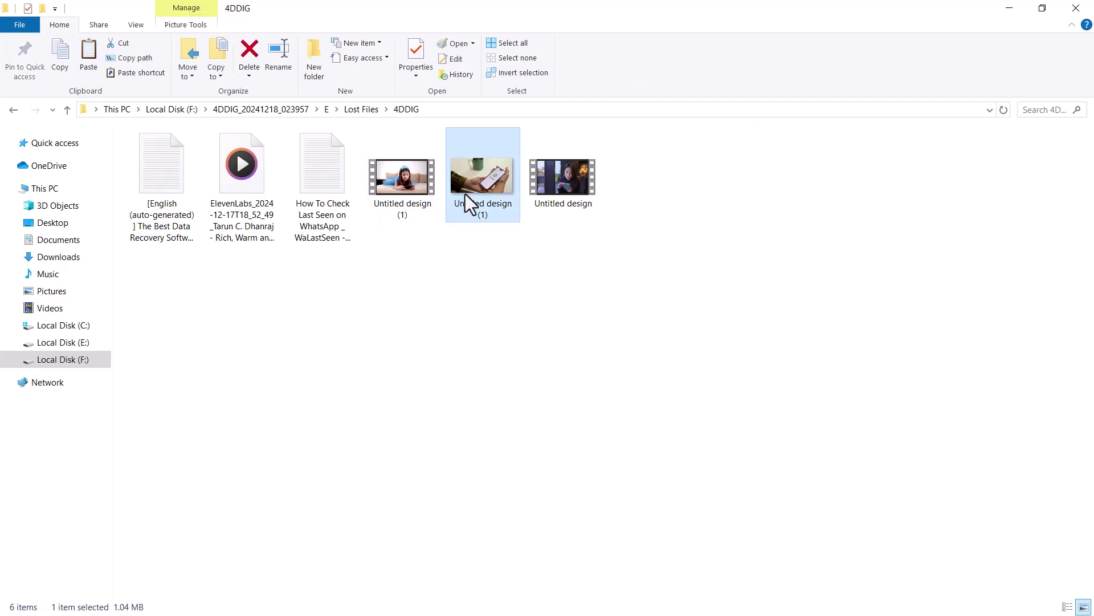
pyautogui.doubleClick(465, 194)
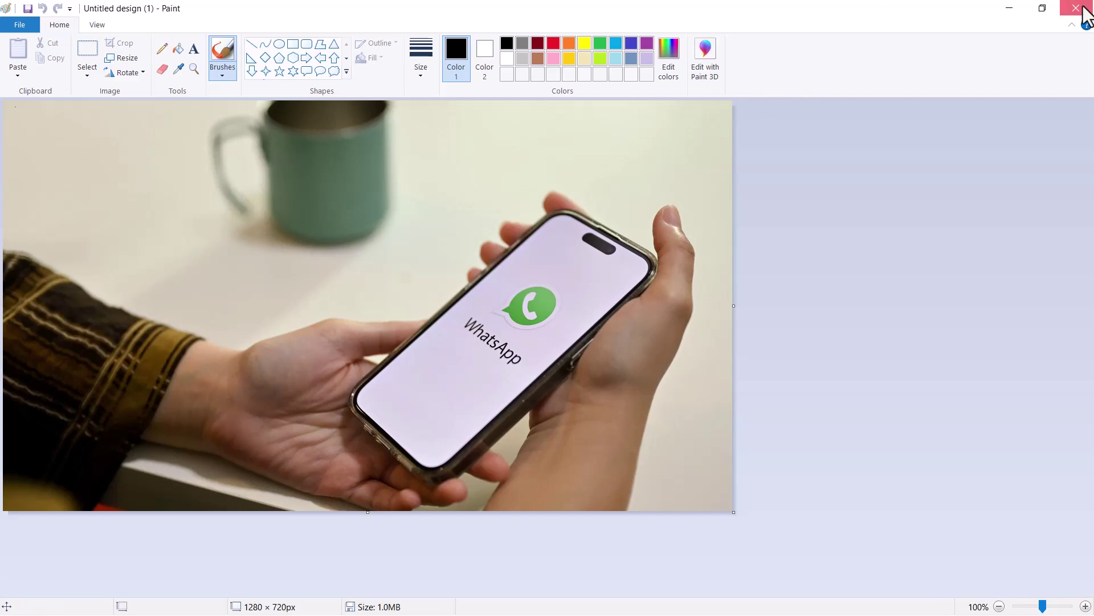
pyautogui.click(1083, 8)
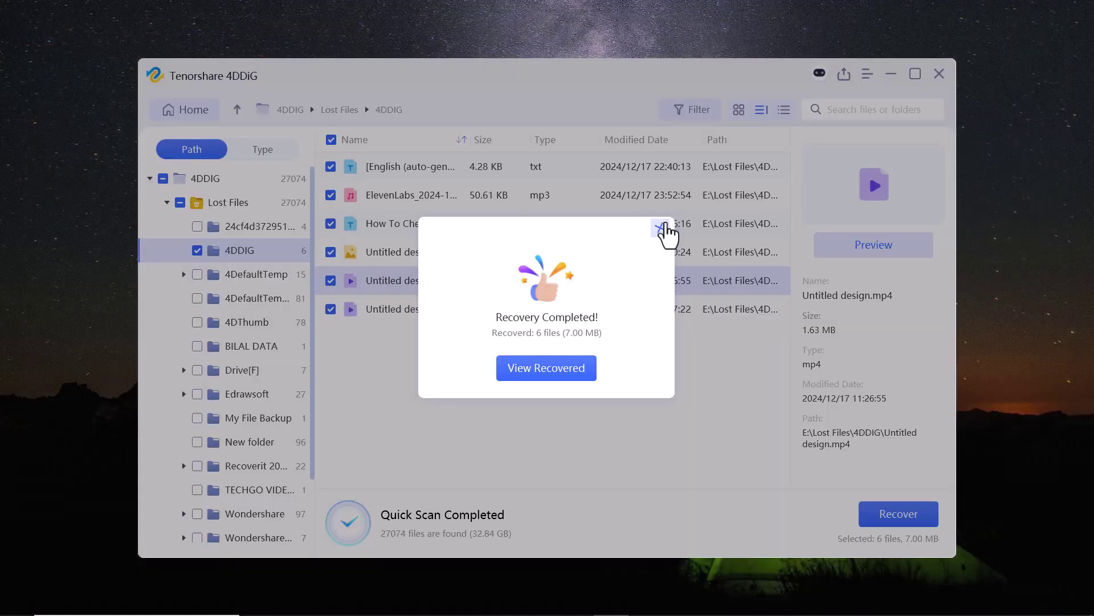
# Dismiss the Recovery Completed notice and return to the Hard Drive home screen, confirming the prompt
pyautogui.click(661, 228)
pyautogui.click(187, 110)
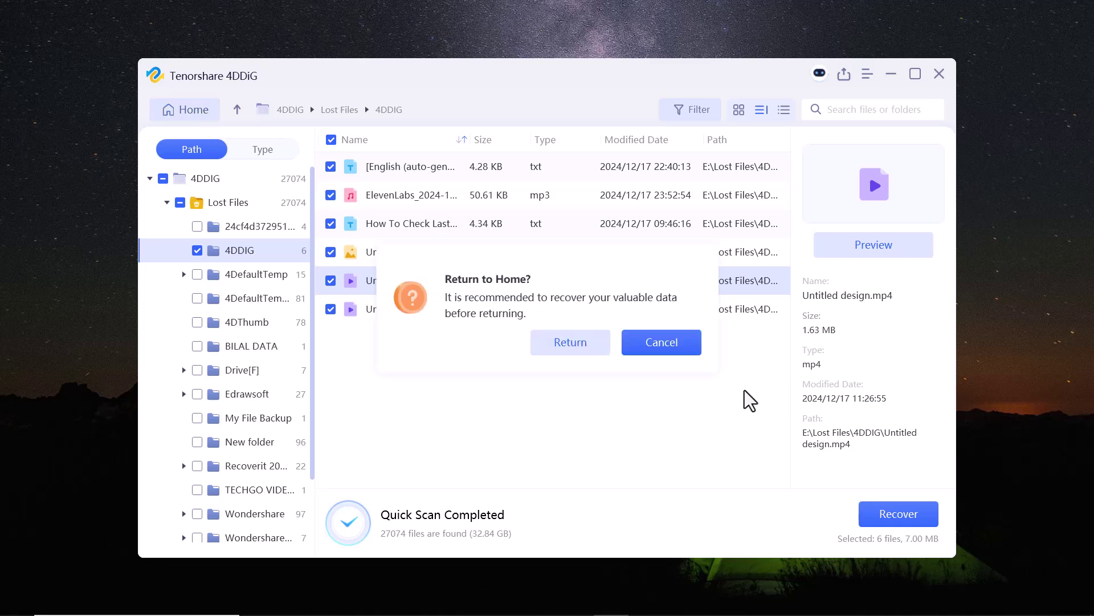
pyautogui.click(567, 343)
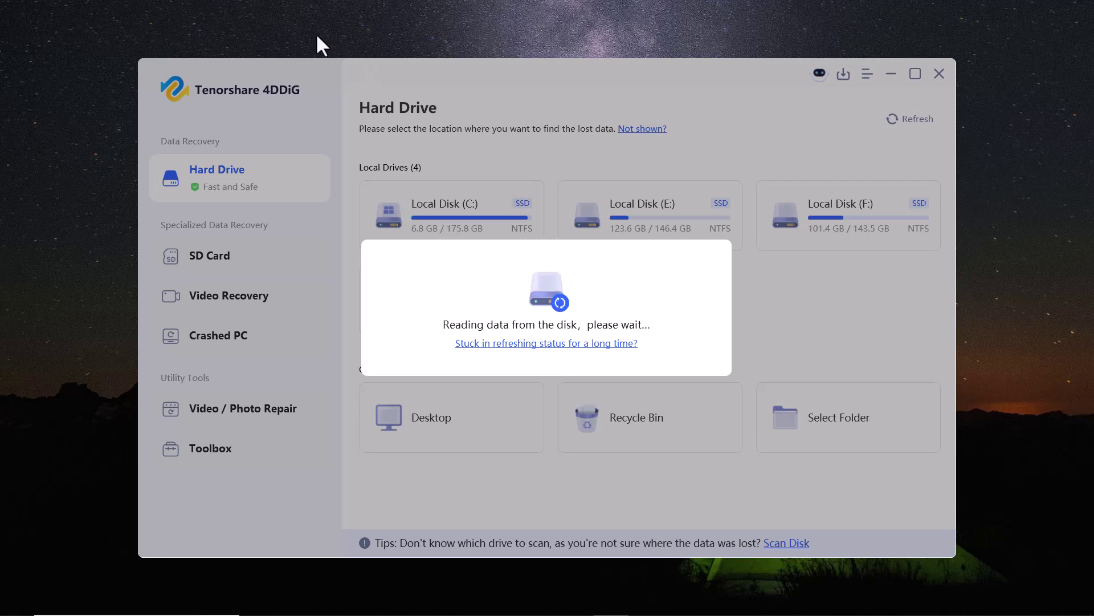
# Browse the SD Card, Video Recovery, Crashed PC and Video/Photo Repair pages, ending on Toolbox
pyautogui.click(840, 156)
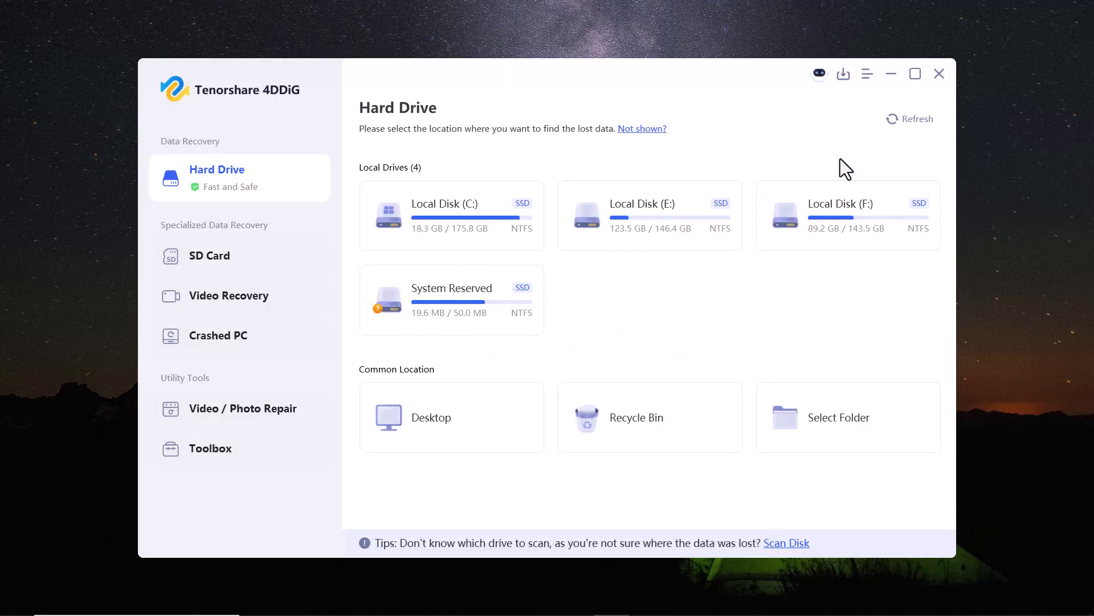
pyautogui.click(208, 276)
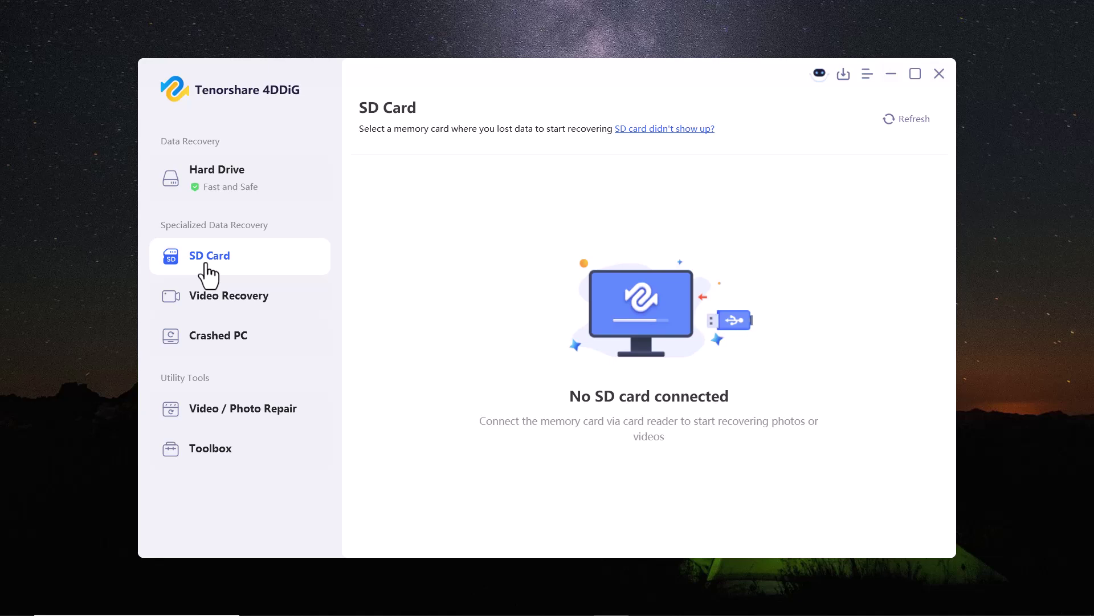
pyautogui.click(225, 313)
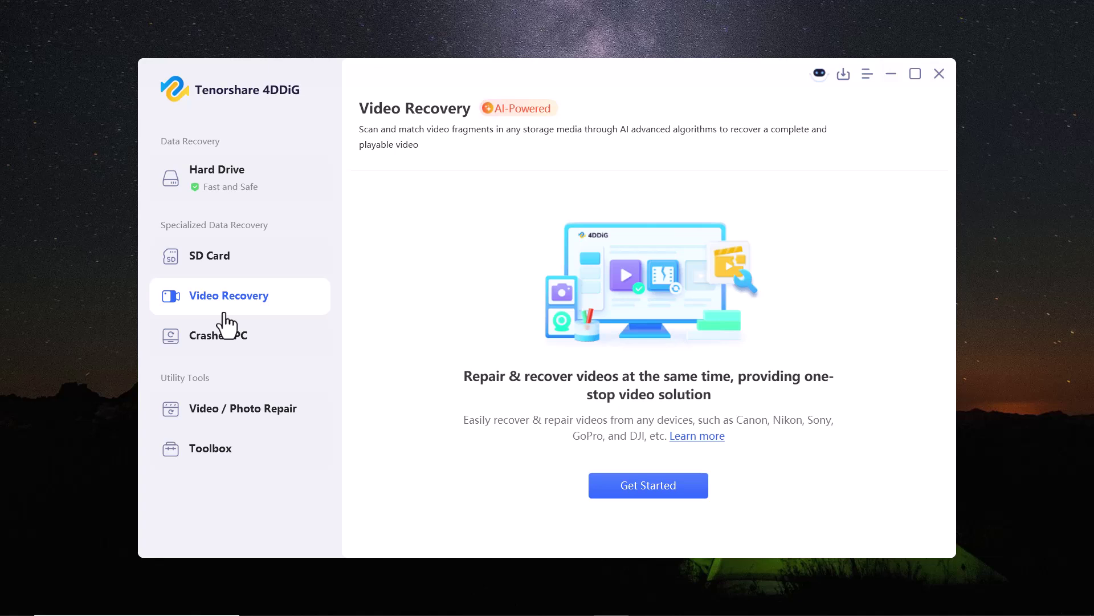
pyautogui.click(244, 336)
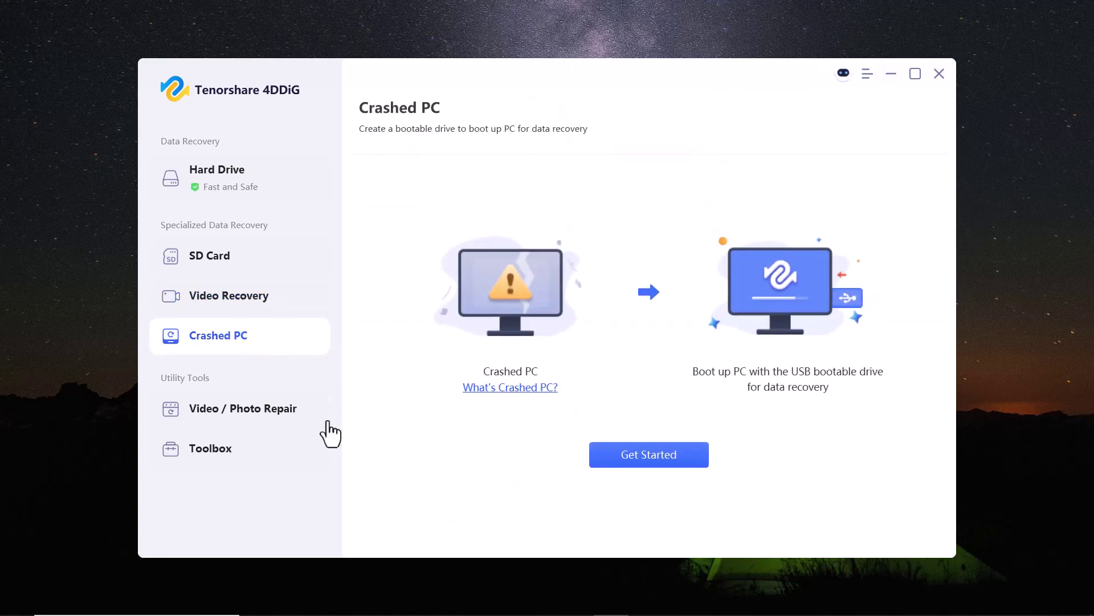
pyautogui.click(258, 424)
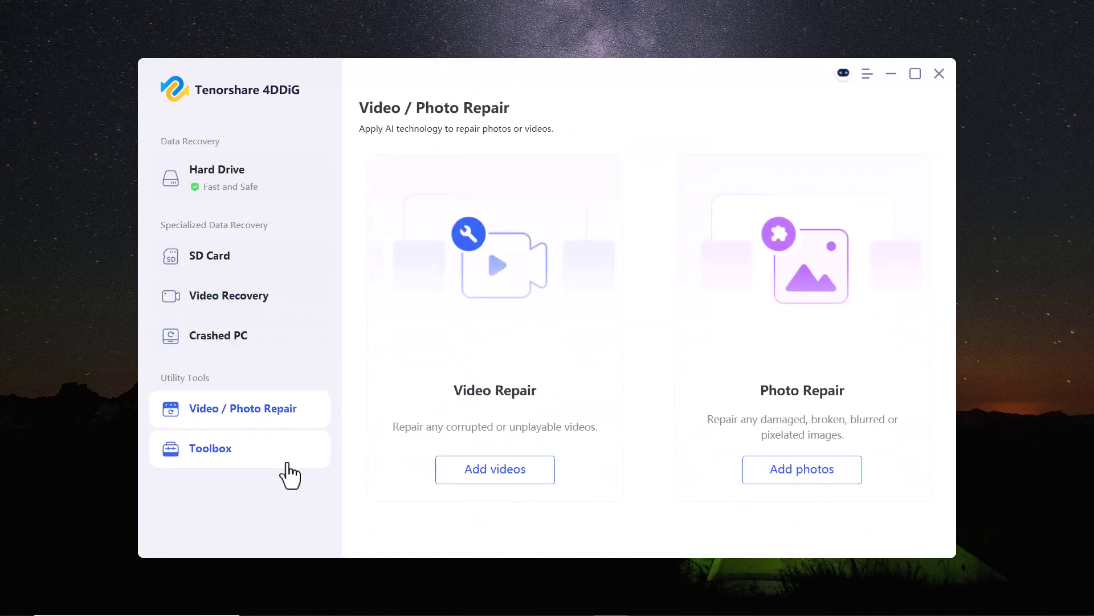
pyautogui.click(225, 455)
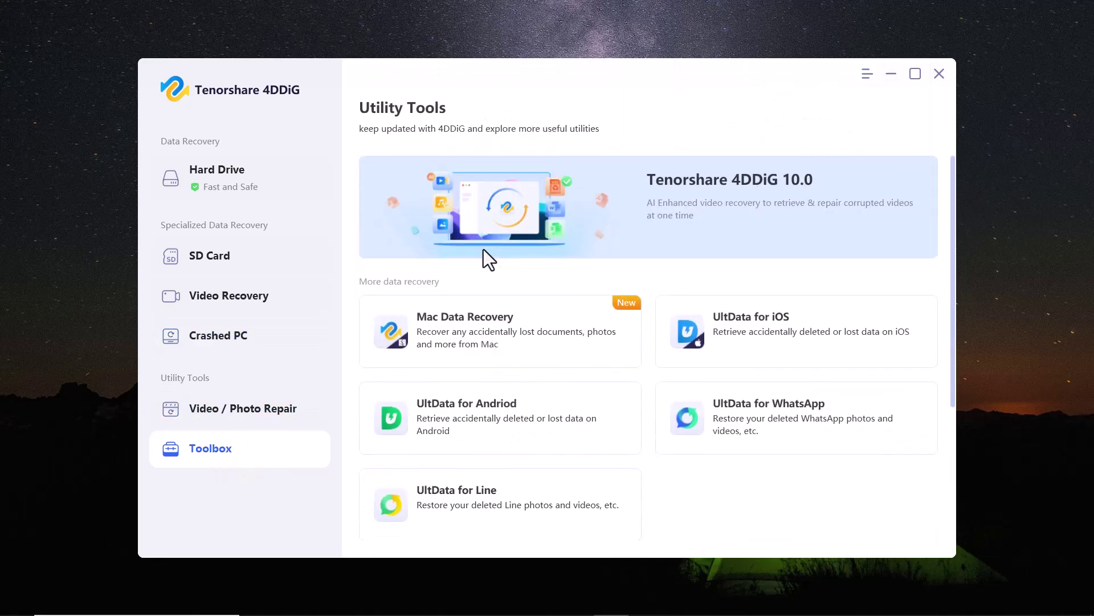